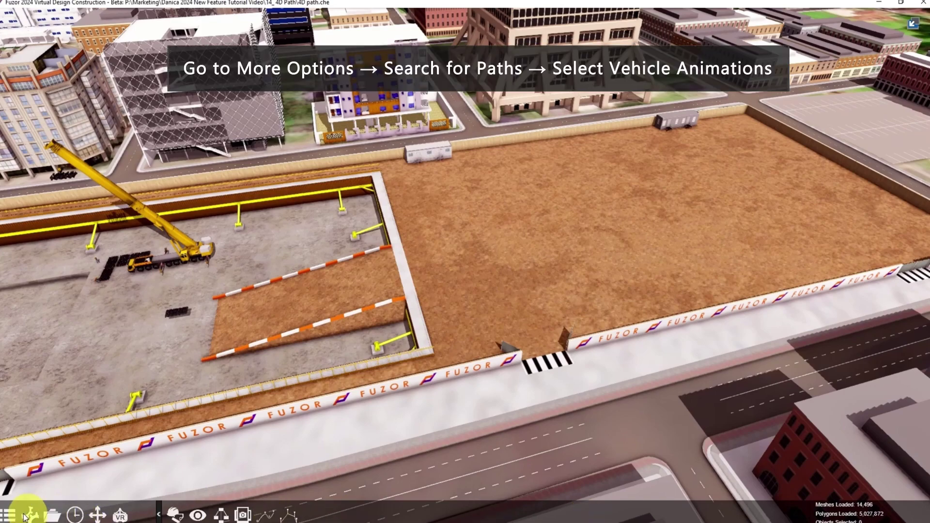
# - Start a new Vehicle Animations path from the Paths tools
pyautogui.click(9, 514)
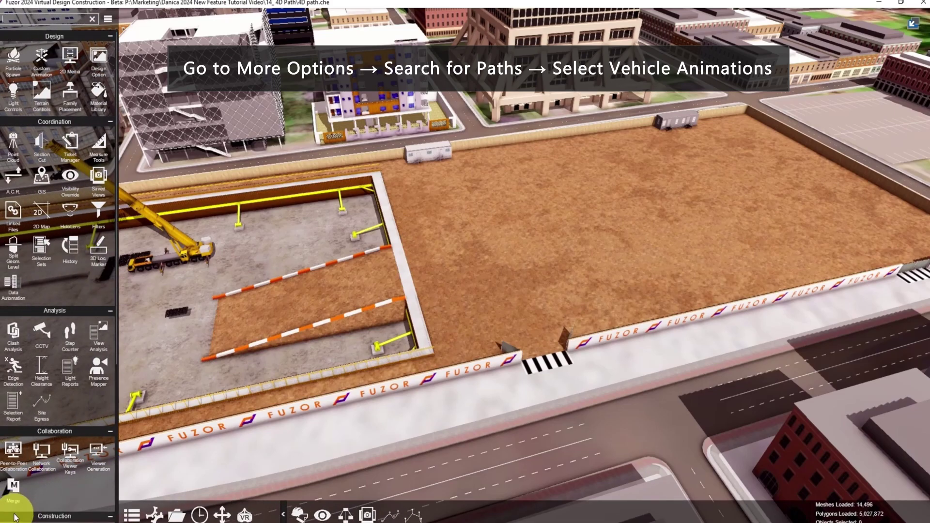
pyautogui.click(14, 517)
pyautogui.click(15, 99)
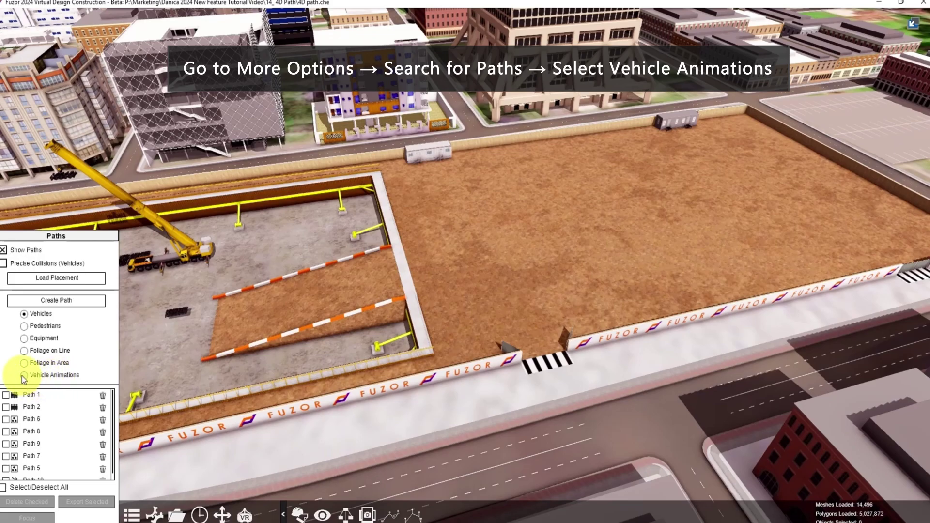
pyautogui.click(24, 375)
pyautogui.click(56, 301)
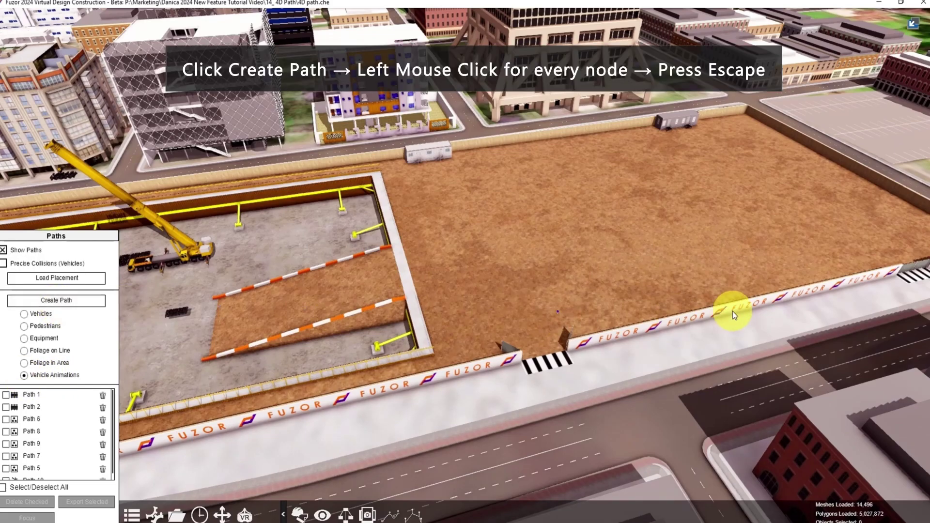
# - Place path nodes along the road and near the gate, then finish the path
pyautogui.scroll(3, 811, 367)
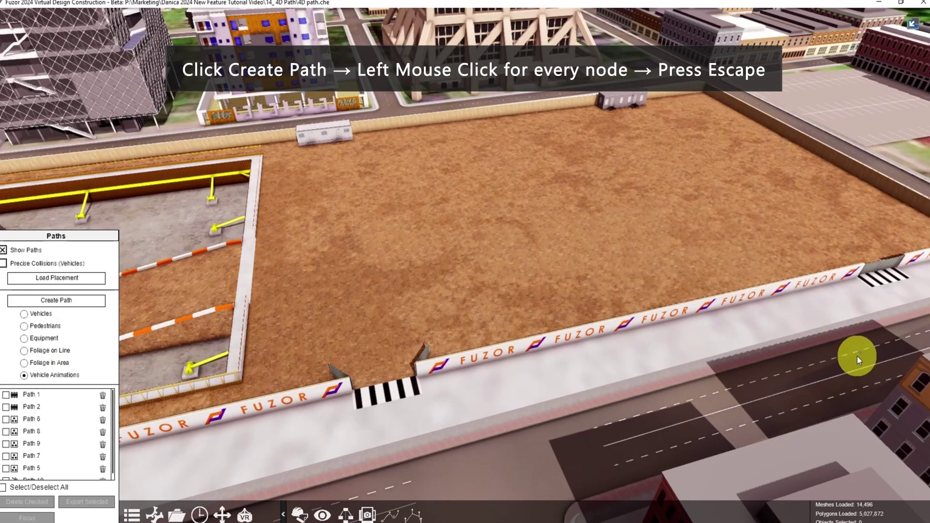
pyautogui.click(858, 351)
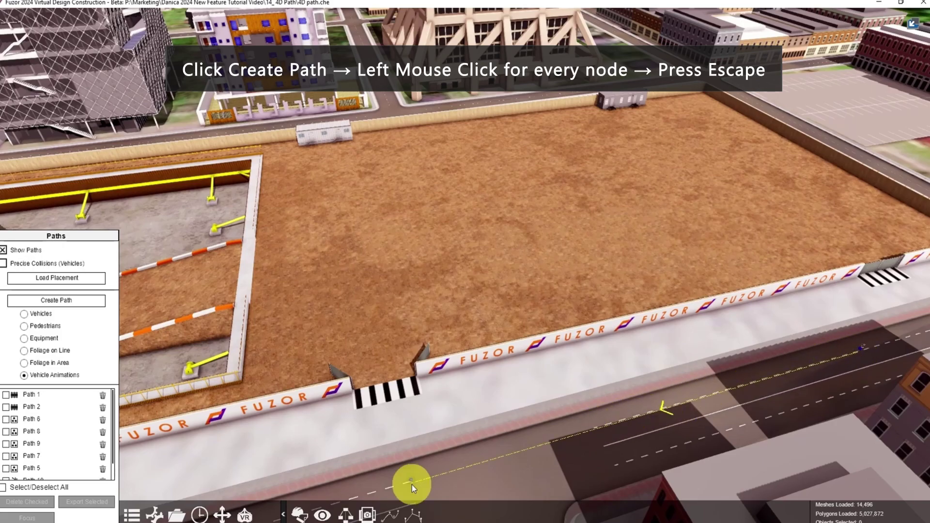
pyautogui.scroll(-3, 411, 484)
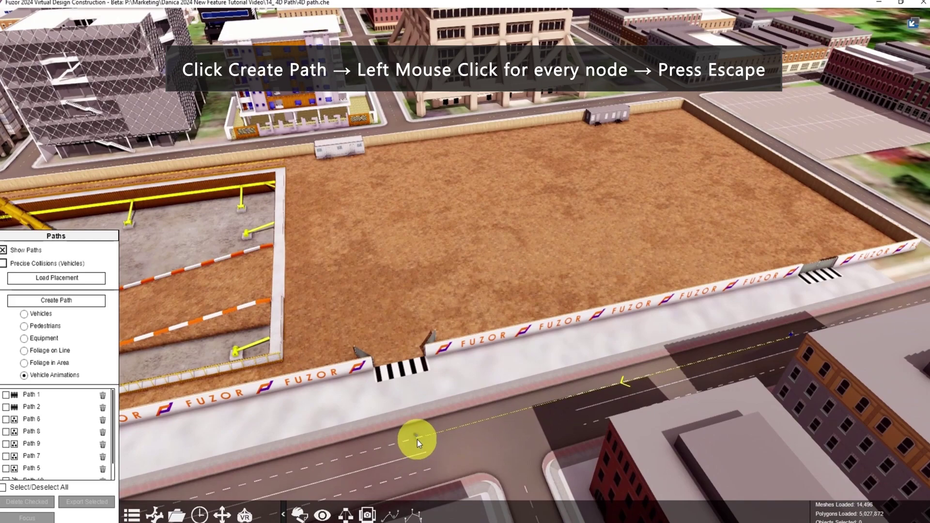
pyautogui.click(417, 439)
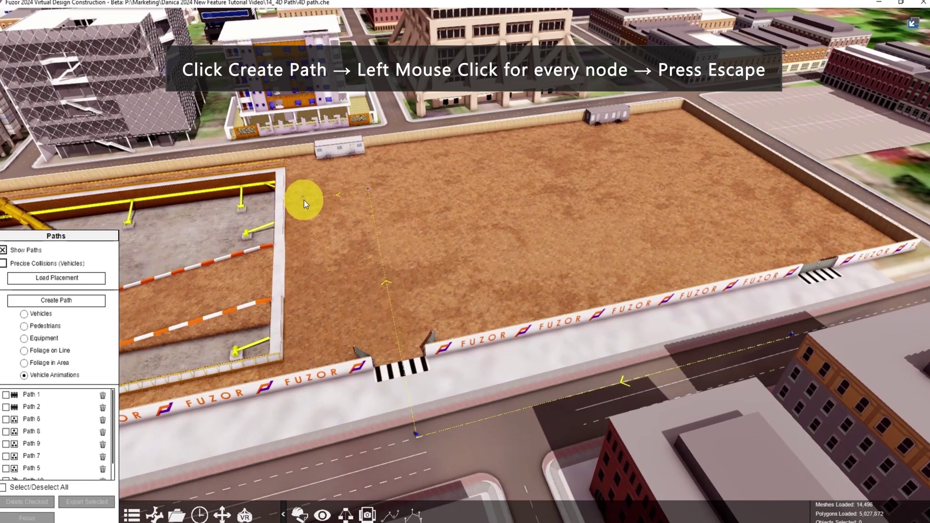
pyautogui.press('Escape')
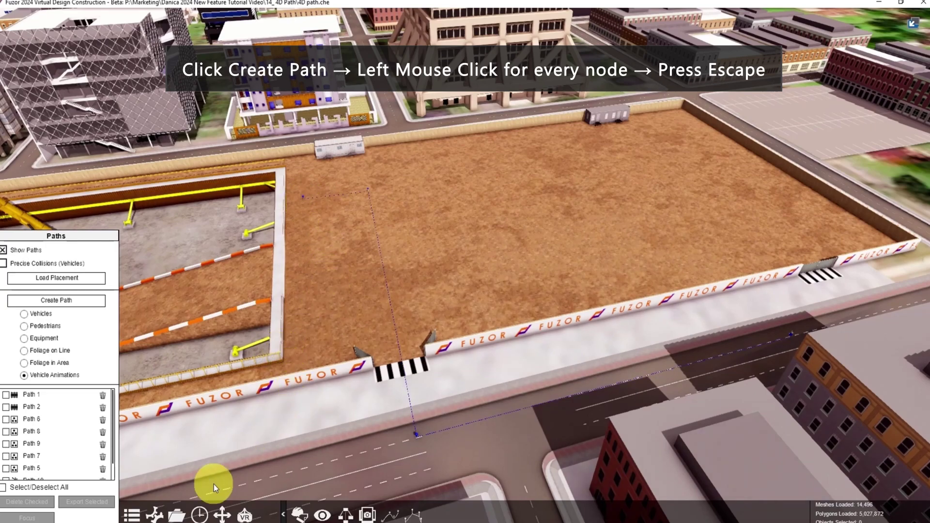
# - Pick the Concrete Pump model in the Content Library by searching 'conc'
pyautogui.click(130, 514)
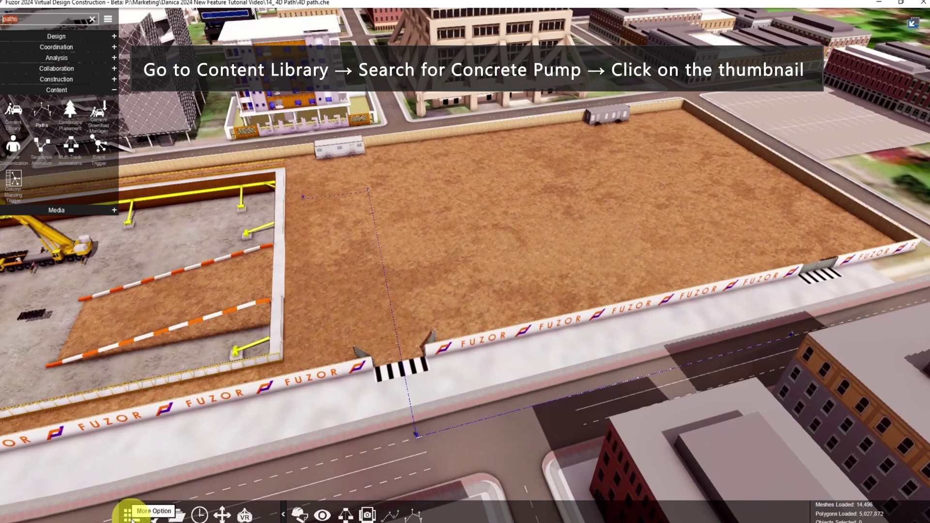
pyautogui.write('conte')
pyautogui.click(5, 113)
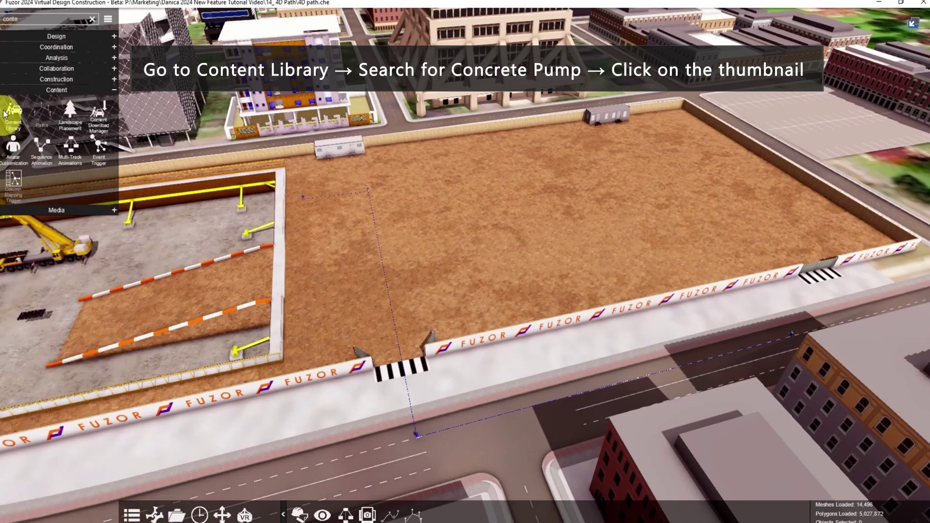
pyautogui.click(25, 127)
pyautogui.write('co')
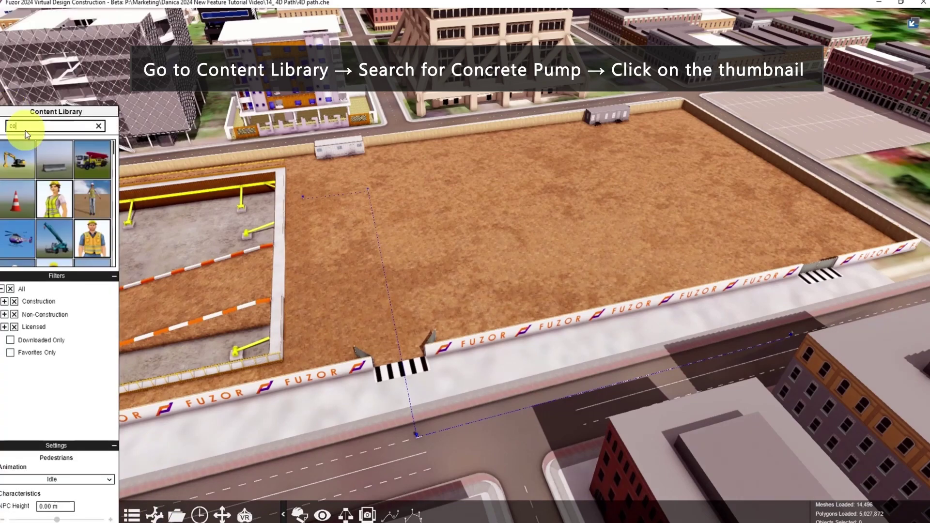
pyautogui.write('nc')
pyautogui.click(56, 158)
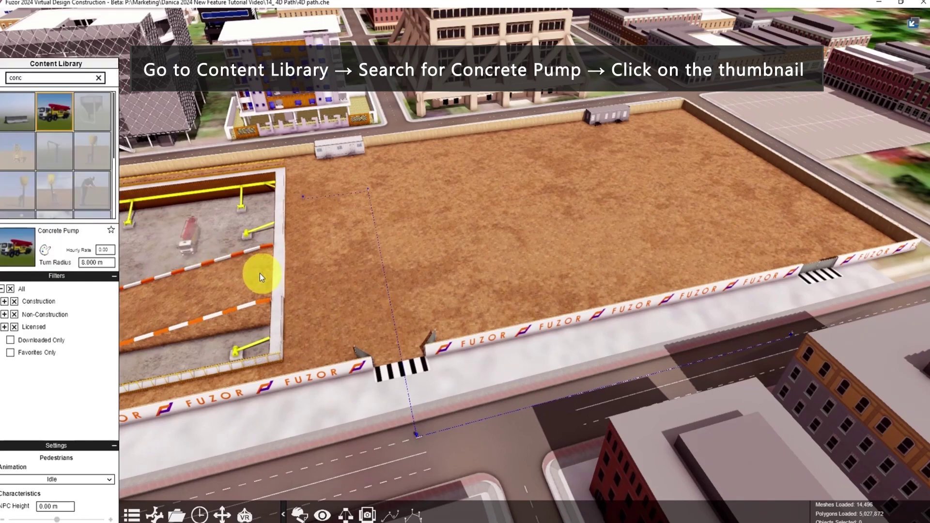
# - Rotate the concrete pump to face along the road and place it beside the site
pyautogui.press('shift')
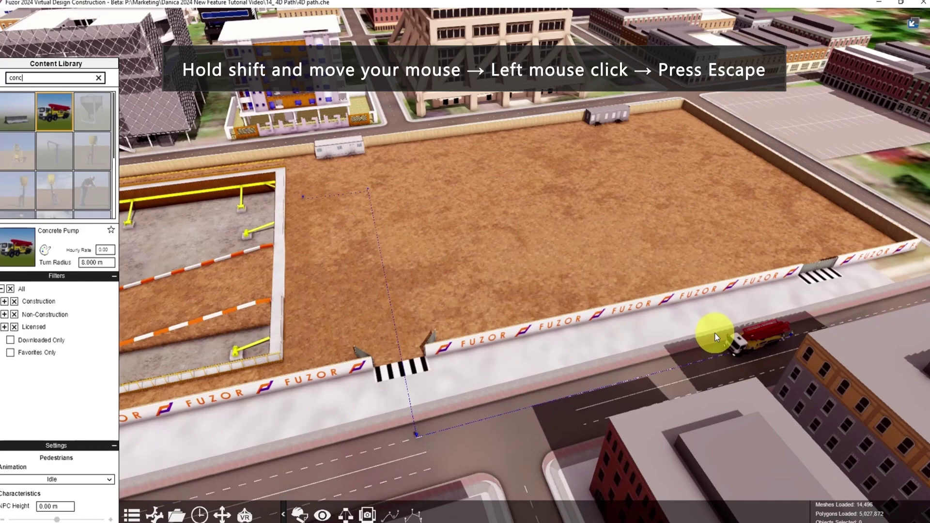
pyautogui.click(769, 347)
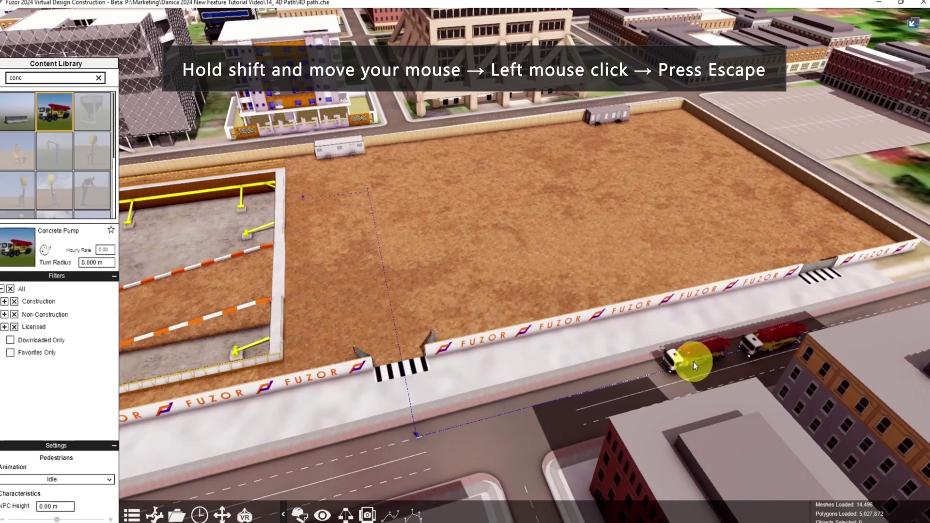
pyautogui.press('Escape')
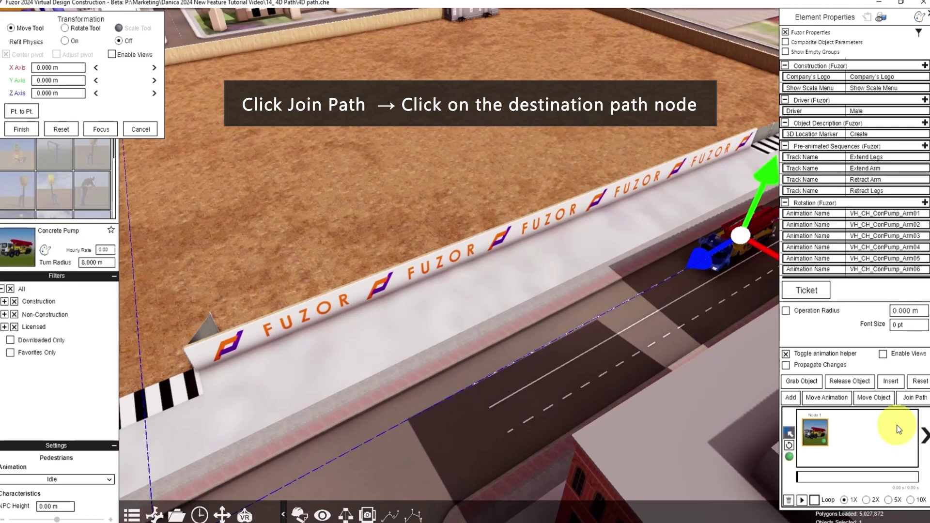
# - Join the concrete pump to the drawn path
pyautogui.click(908, 402)
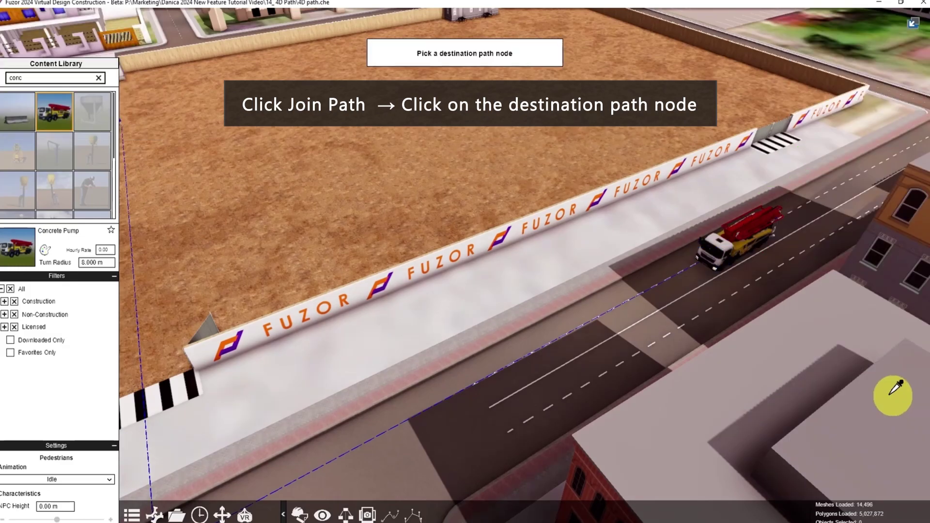
pyautogui.scroll(5, 557, 310)
pyautogui.scroll(-3, 431, 272)
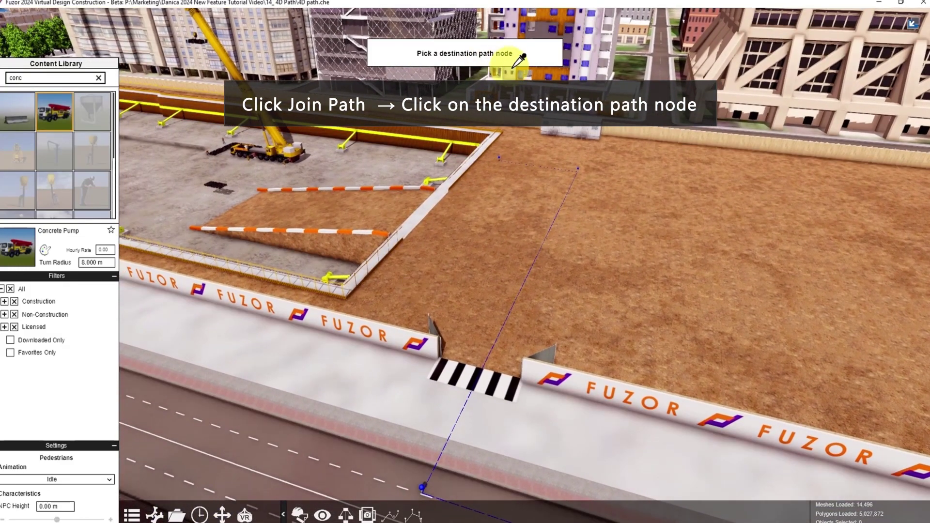
pyautogui.scroll(3, 521, 149)
pyautogui.scroll(-5, 520, 145)
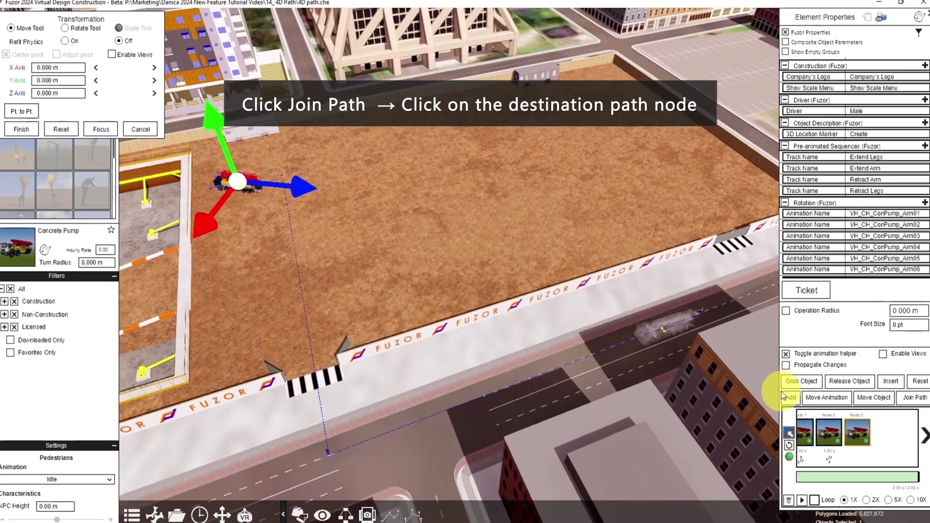
# - Scrub the timeline to preview the pump moving along the path
pyautogui.click(787, 356)
pyautogui.click(786, 354)
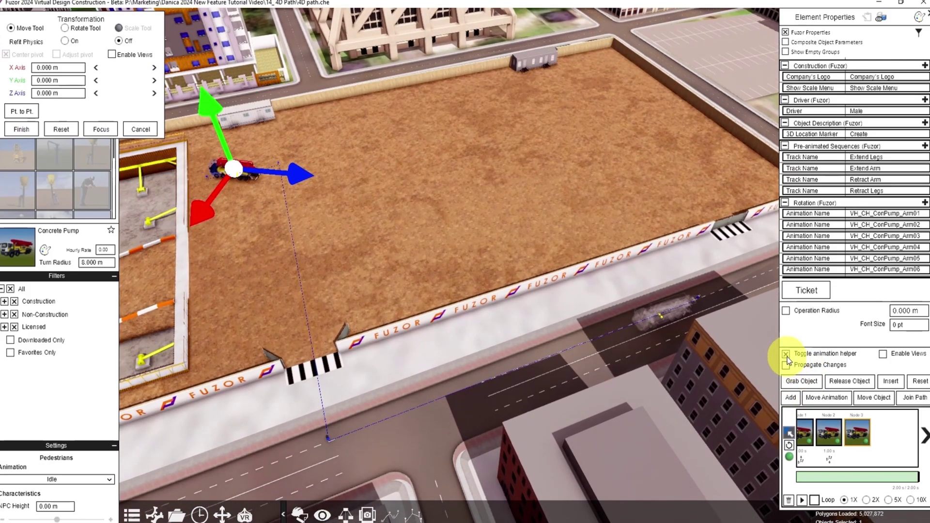
pyautogui.scroll(3, 610, 424)
pyautogui.click(653, 429)
pyautogui.moveTo(798, 478); pyautogui.dragTo(766, 481)
# - Set Node 1's duration to 4.00 s, play the drive into the lot, and select the pump
pyautogui.doubleClick(811, 450)
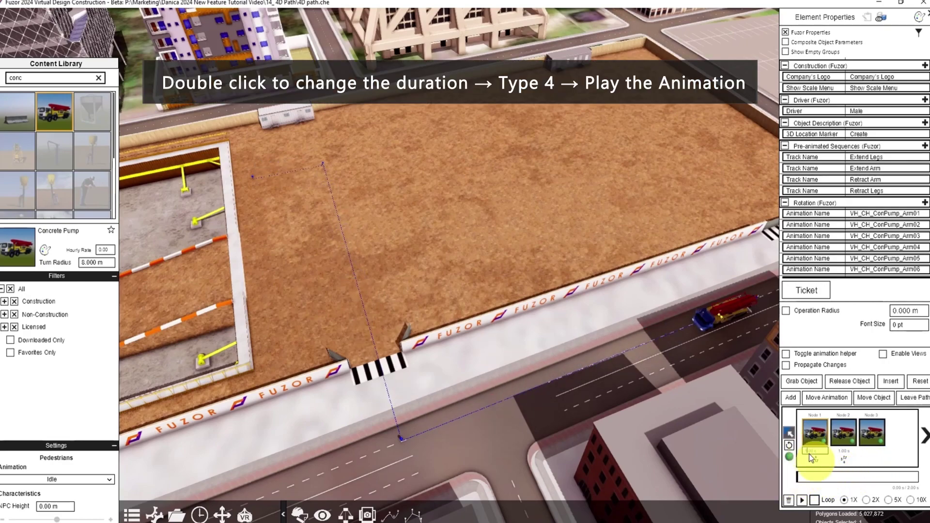
pyautogui.write('4')
pyautogui.press('Return')
pyautogui.click(802, 500)
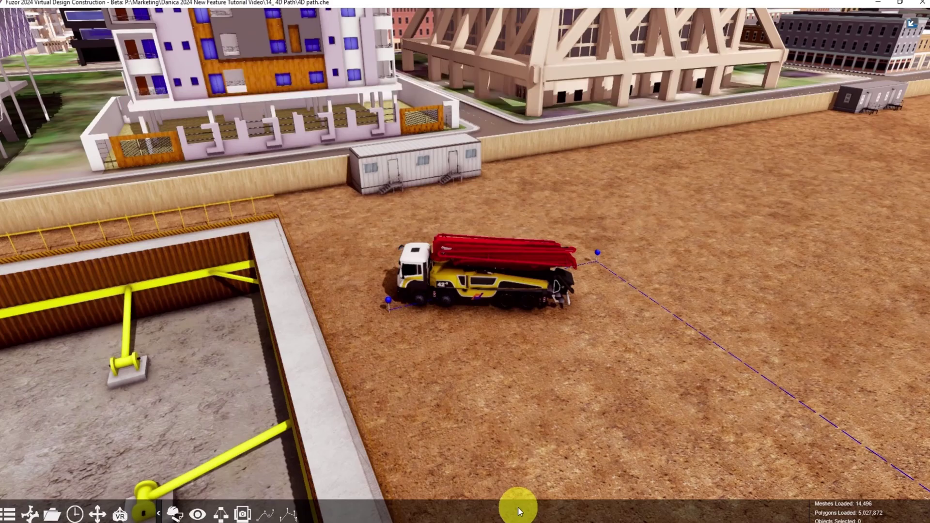
pyautogui.click(513, 290)
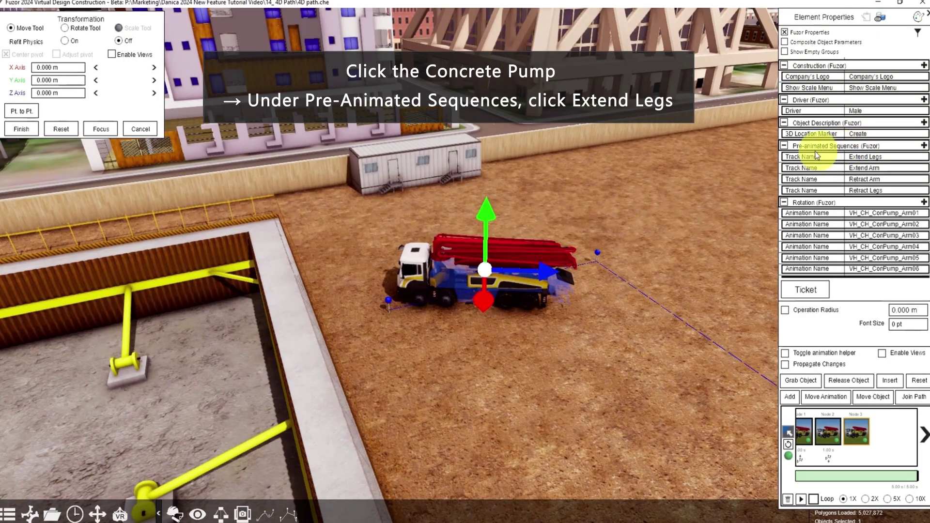
# - Add the Extend Legs and Extend Arm sequences and play them to watch the boom rise
pyautogui.click(854, 159)
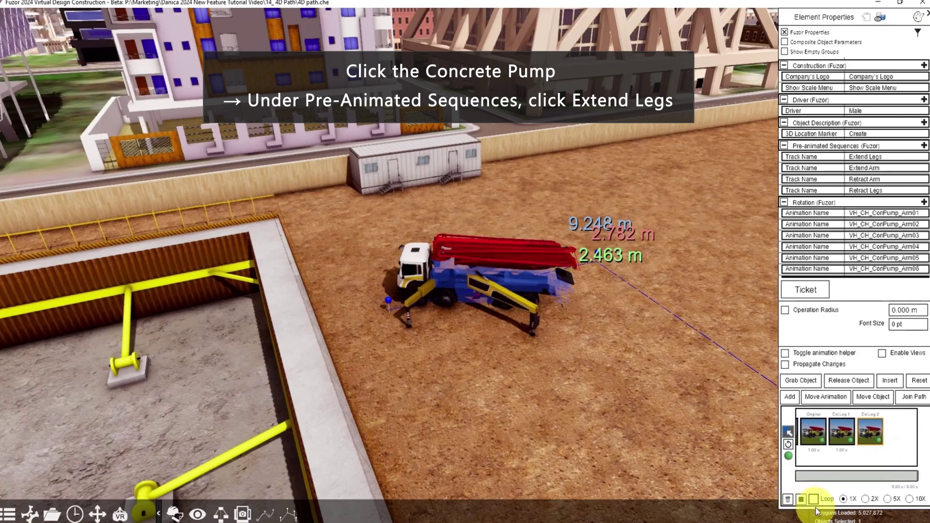
pyautogui.click(857, 170)
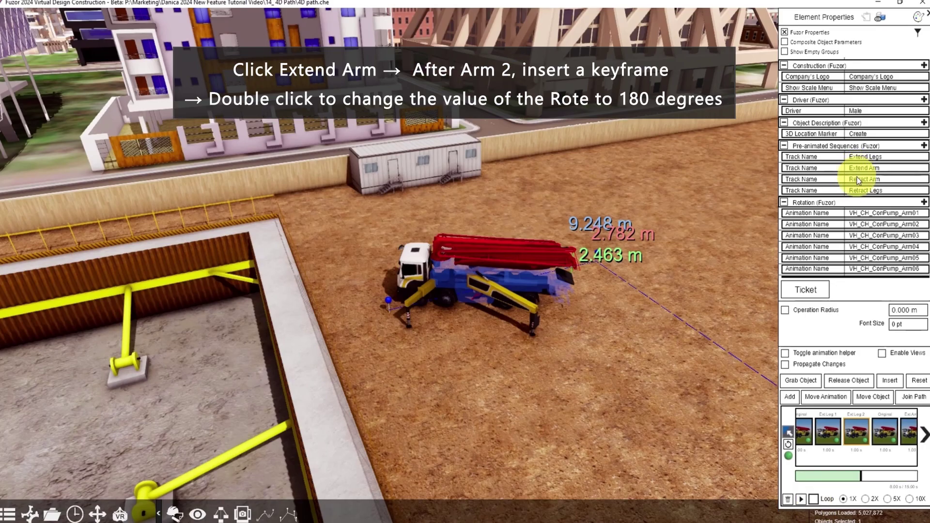
pyautogui.click(802, 499)
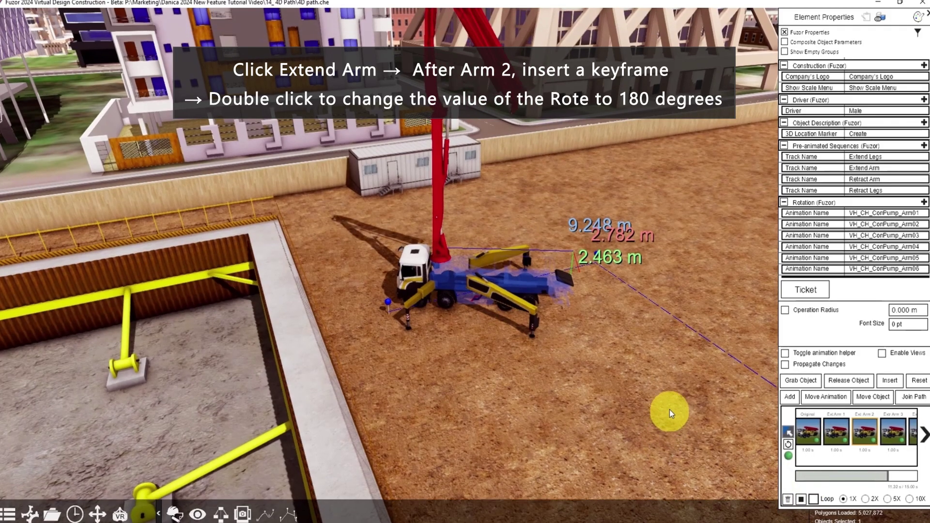
pyautogui.moveTo(664, 409); pyautogui.dragTo(481, 145)
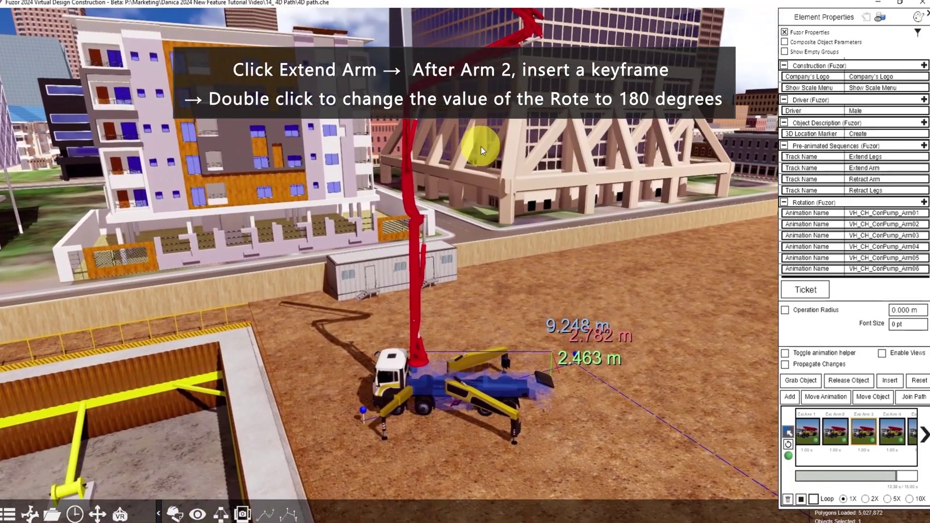
pyautogui.moveTo(674, 249); pyautogui.dragTo(222, 425)
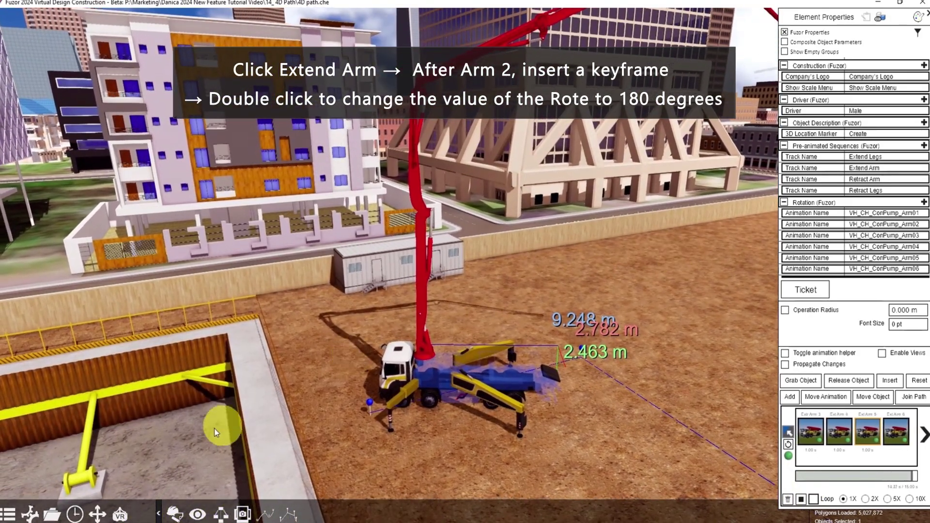
pyautogui.moveTo(660, 488); pyautogui.dragTo(597, 447)
# - Insert a keyframe after Ext Arm 2 and set that arm's rotation to 180
pyautogui.click(818, 427)
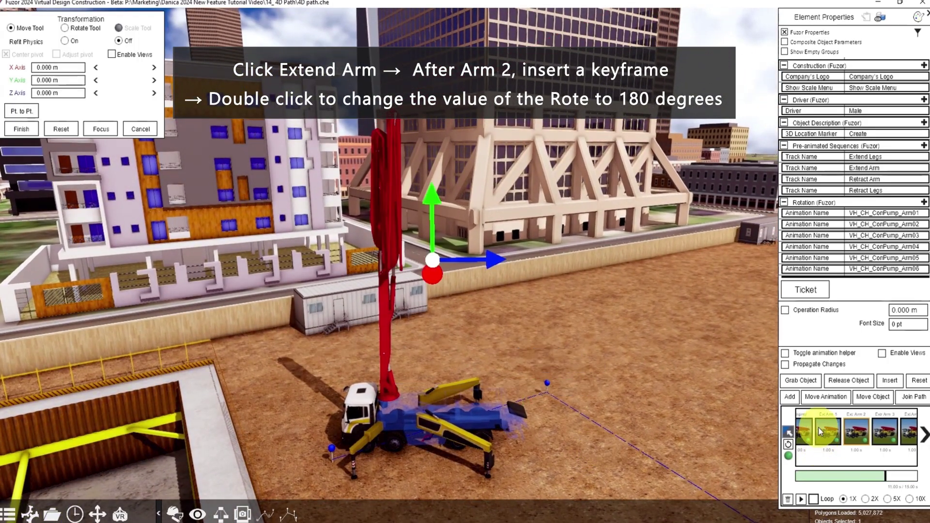
pyautogui.click(853, 433)
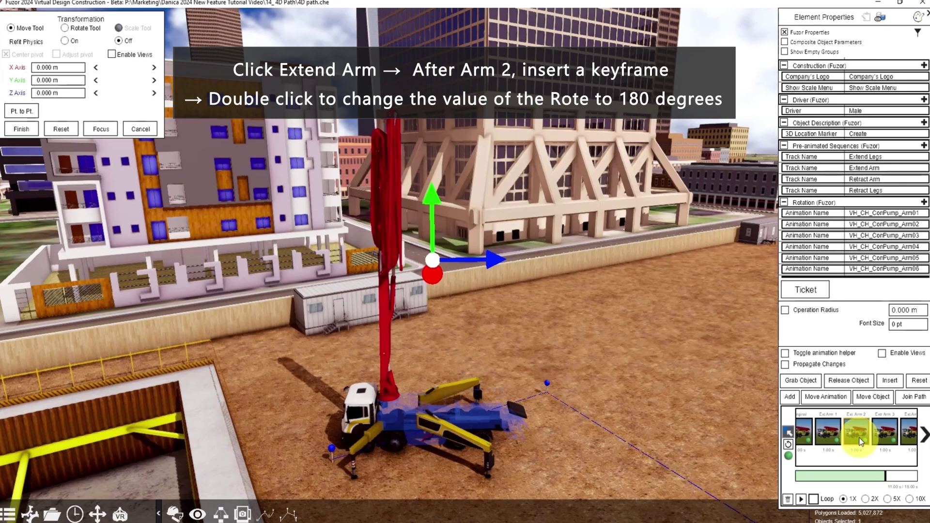
pyautogui.click(882, 381)
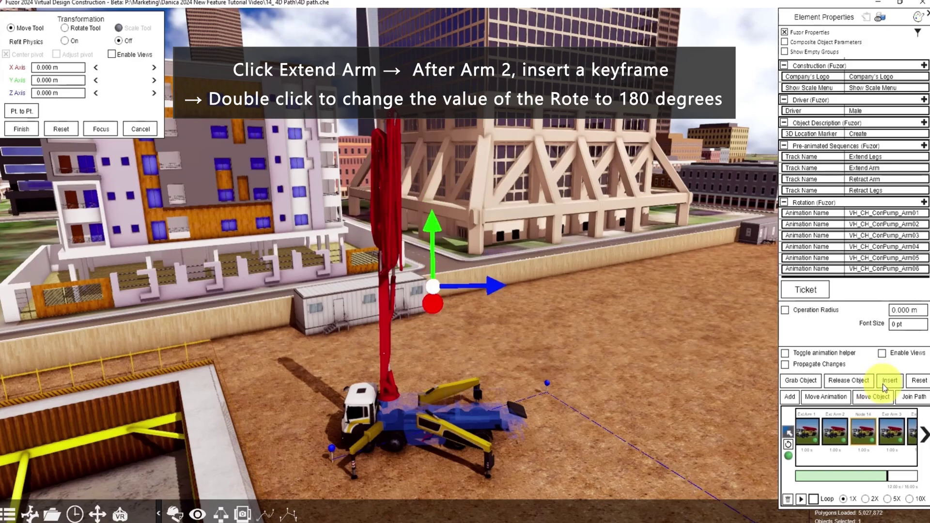
pyautogui.doubleClick(394, 395)
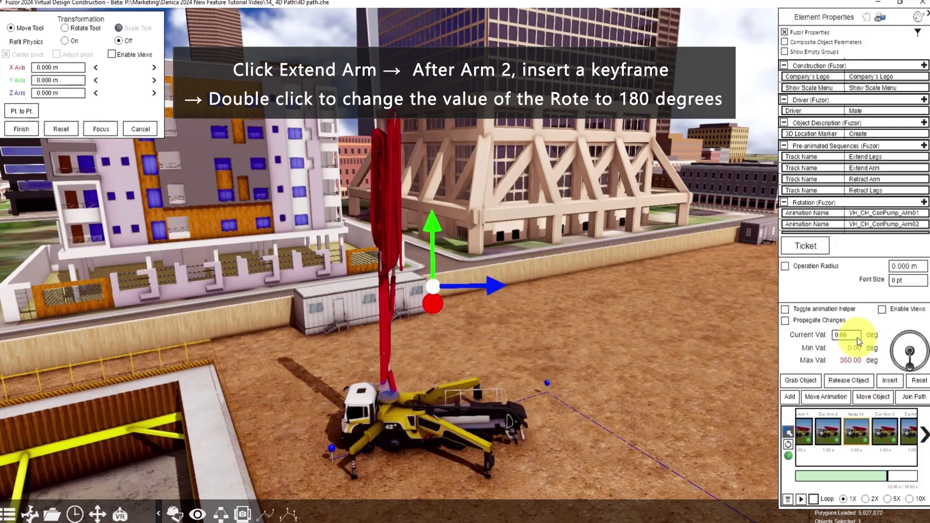
pyautogui.doubleClick(845, 342)
pyautogui.write('180')
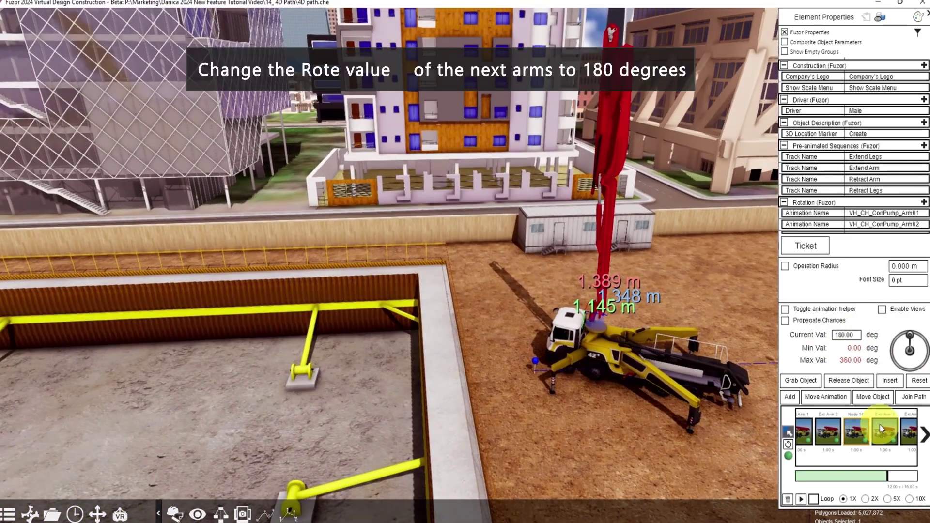
pyautogui.click(877, 427)
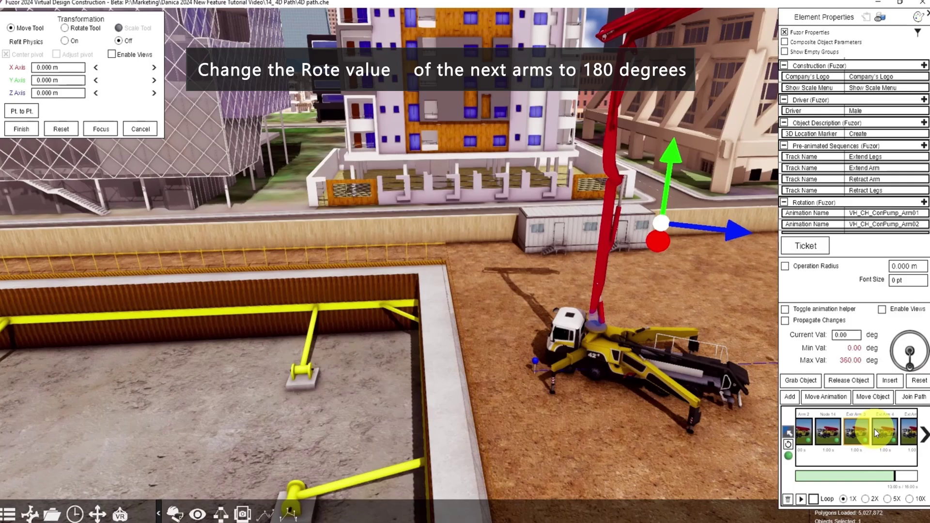
# - Set the Ext Arm 4 and next arm rotations to 180, then add an end keyframe
pyautogui.scroll(5, 764, 368)
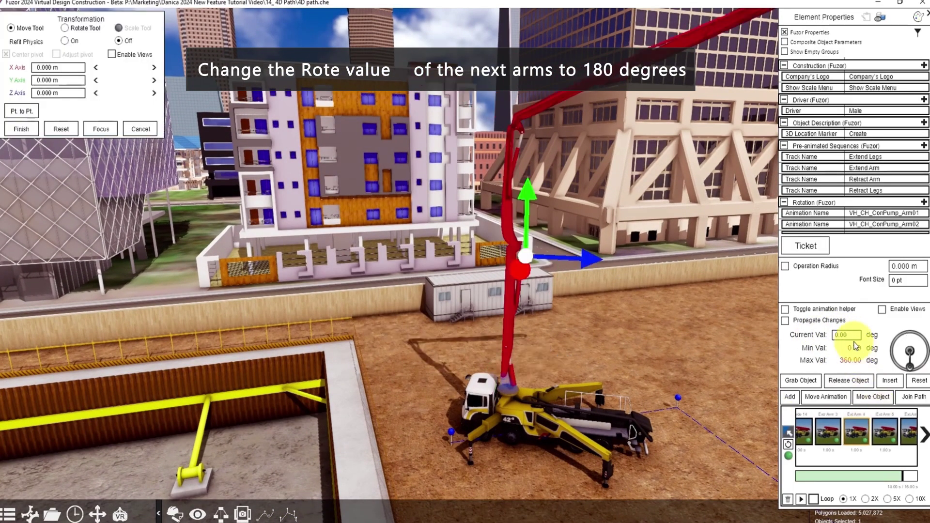
pyautogui.doubleClick(845, 335)
pyautogui.write('1')
pyautogui.click(884, 422)
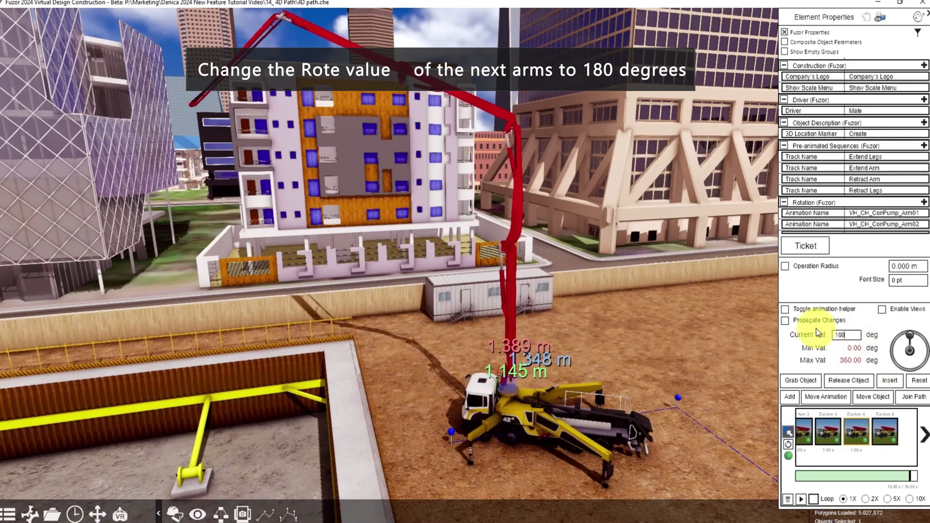
pyautogui.write('180')
pyautogui.press('Return')
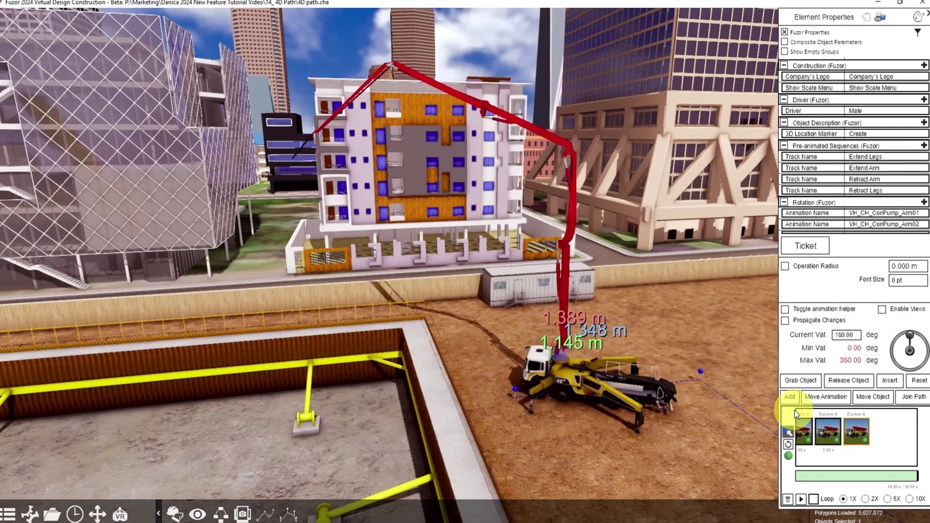
pyautogui.click(789, 397)
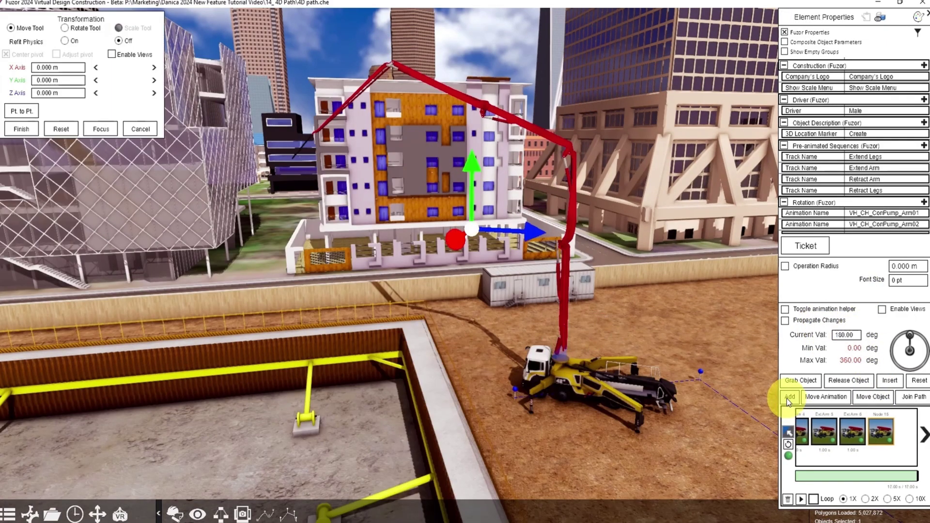
# - Lower the boom's first arm toward the pit and keyframe it
pyautogui.click(562, 309)
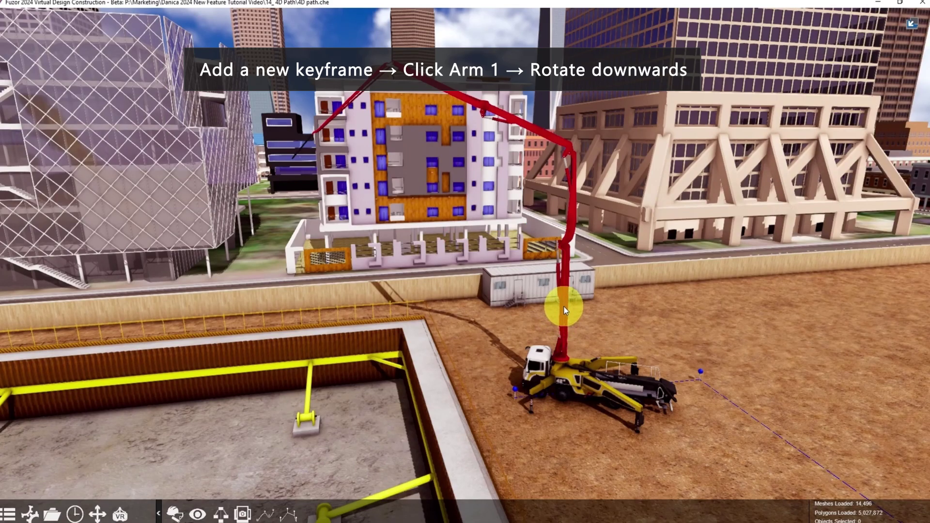
pyautogui.click(563, 307)
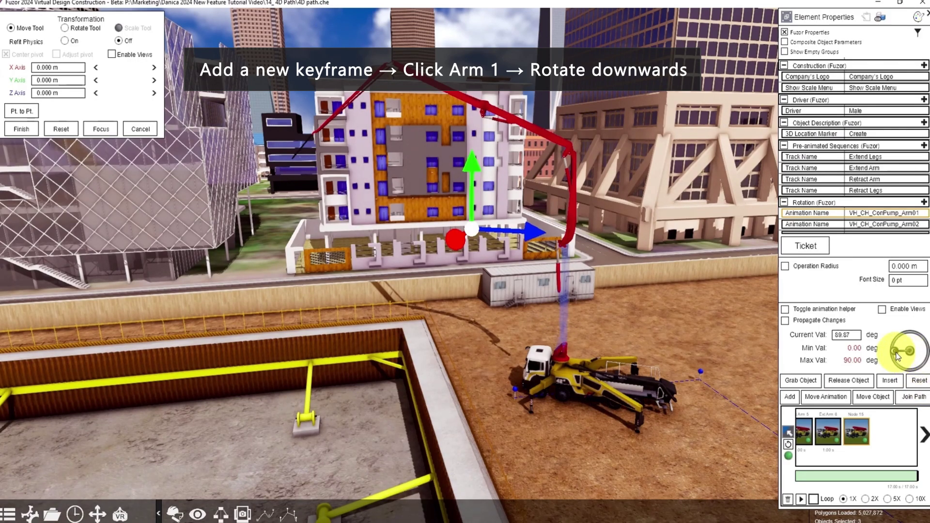
pyautogui.moveTo(895, 357); pyautogui.dragTo(875, 405)
pyautogui.moveTo(605, 328); pyautogui.dragTo(641, 434)
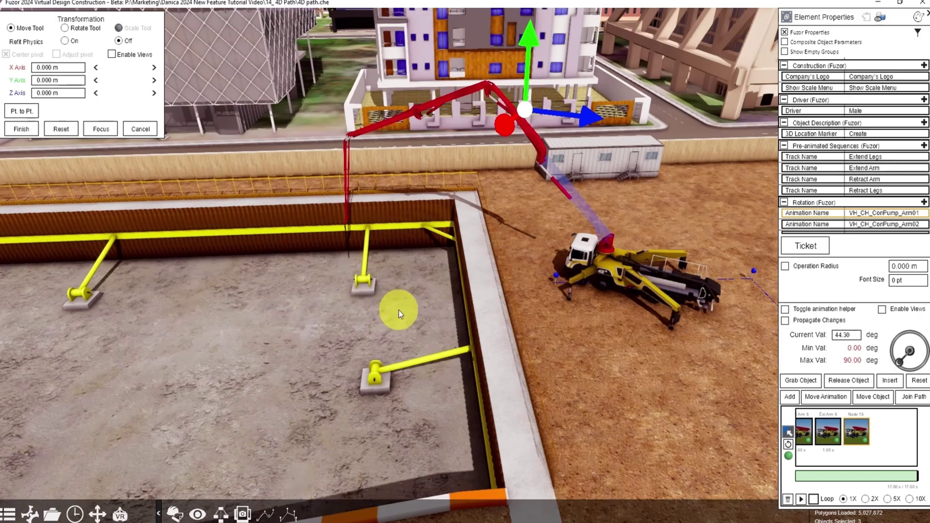
pyautogui.click(795, 400)
# - Swing the boom left over the pit, keyframe it, then swing it back right
pyautogui.click(609, 246)
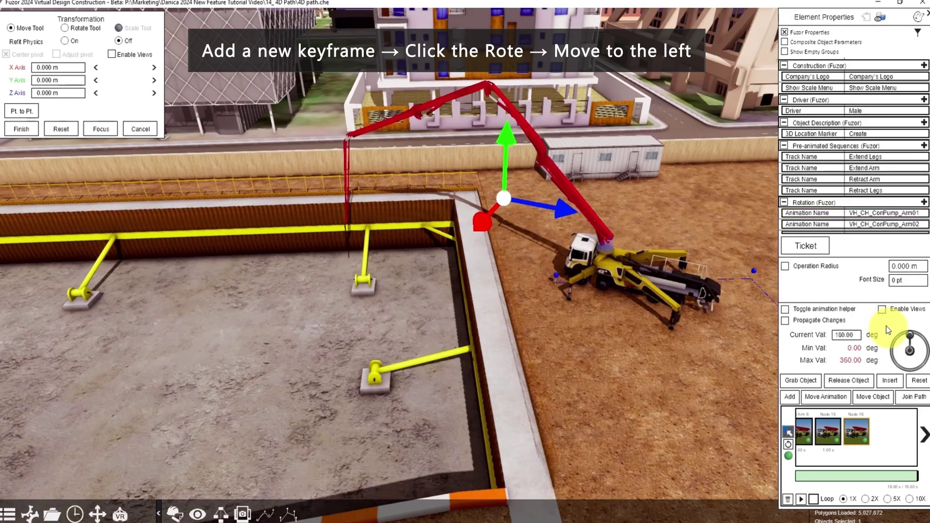
pyautogui.moveTo(909, 341); pyautogui.dragTo(926, 342)
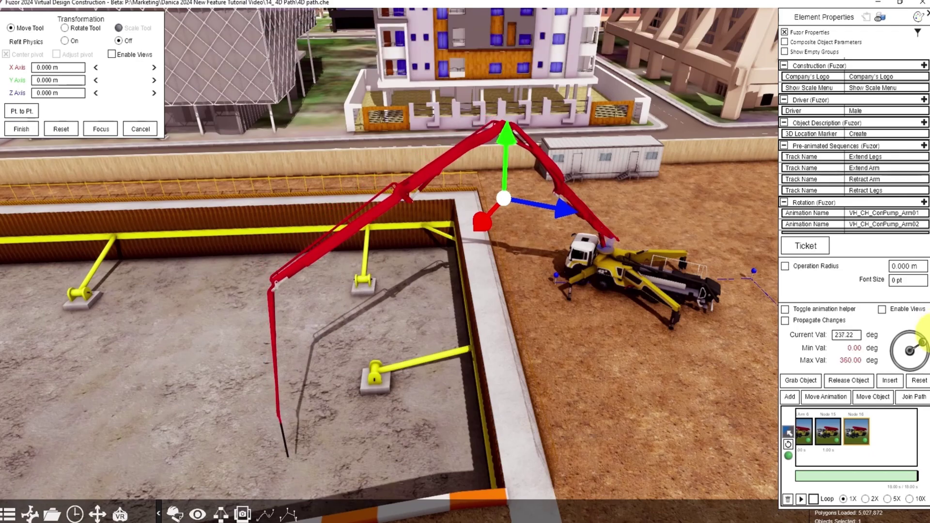
pyautogui.click(790, 396)
pyautogui.moveTo(923, 345); pyautogui.dragTo(908, 348)
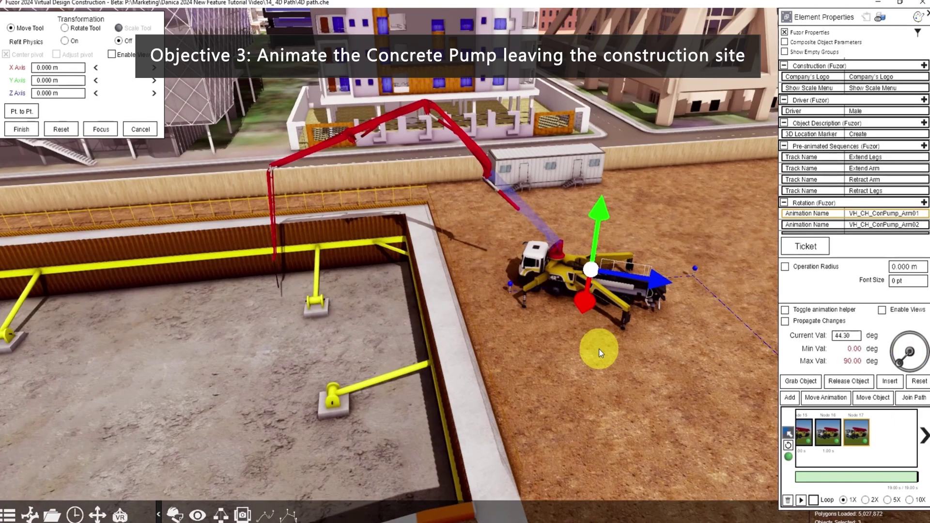
# - Load the Retract Arm sequence and set the first keyframe's rotation to 180 degrees
pyautogui.click(850, 179)
pyautogui.click(879, 431)
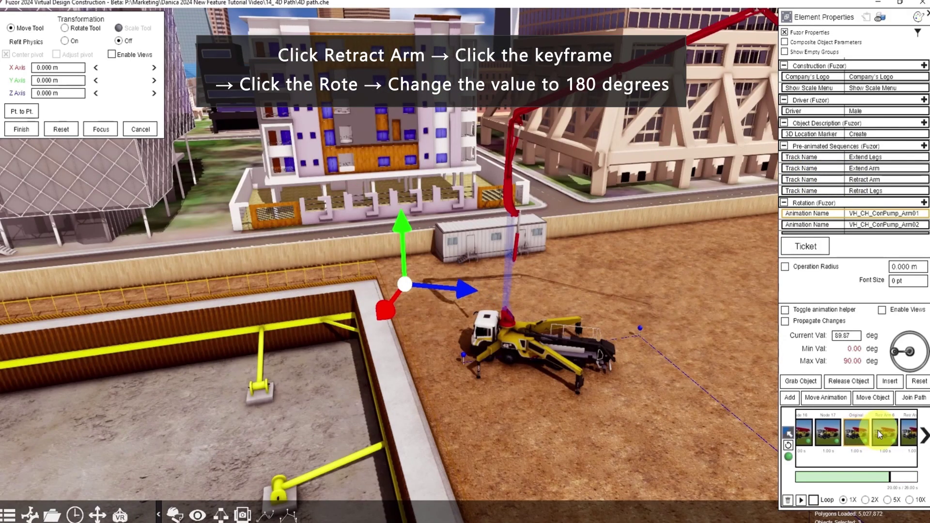
pyautogui.click(507, 321)
pyautogui.click(845, 335)
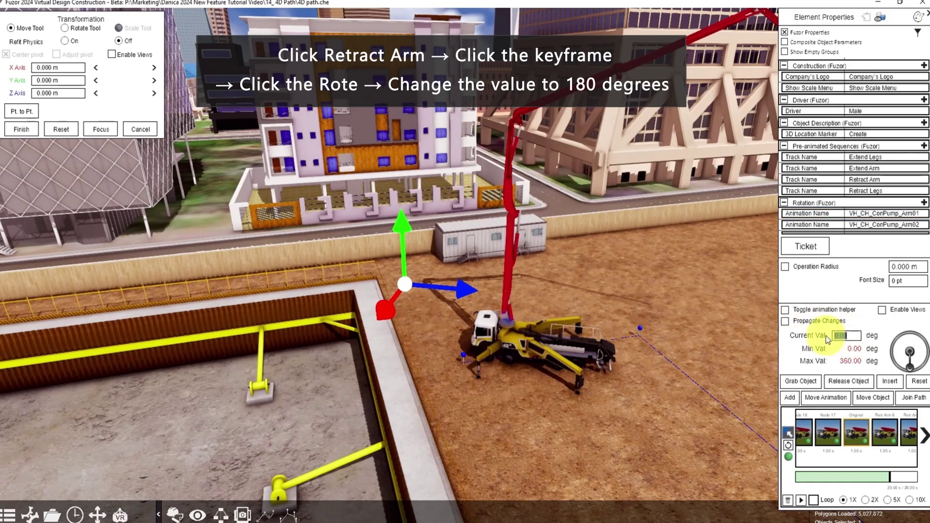
pyautogui.write('180')
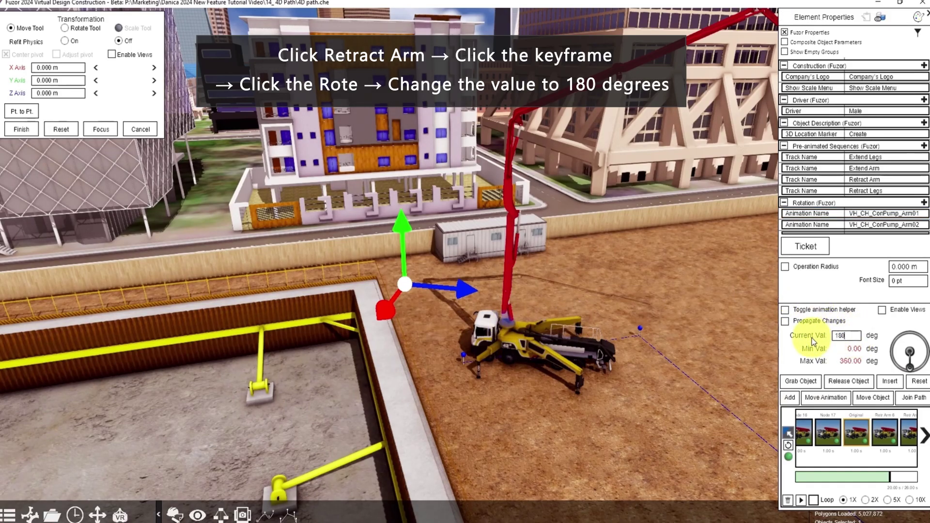
pyautogui.press('Return')
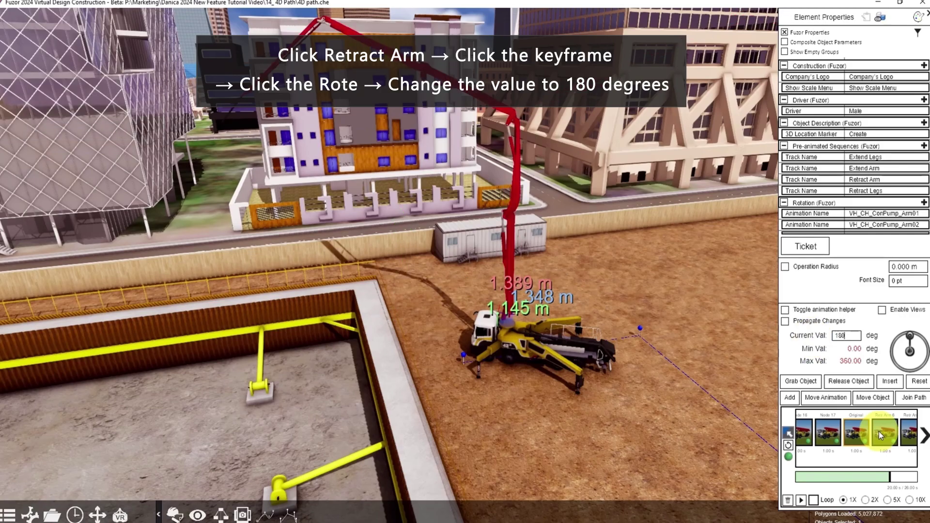
# - Set the Retr Arm 5 keyframe's rotation to 180 degrees
pyautogui.click(878, 431)
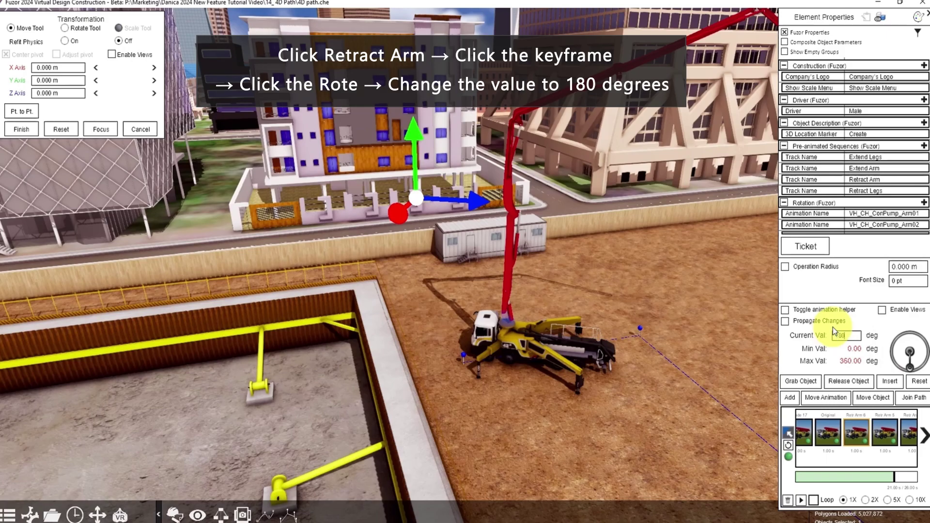
pyautogui.click(881, 429)
pyautogui.moveTo(861, 338); pyautogui.dragTo(817, 338)
pyautogui.write('180')
pyautogui.press('Return')
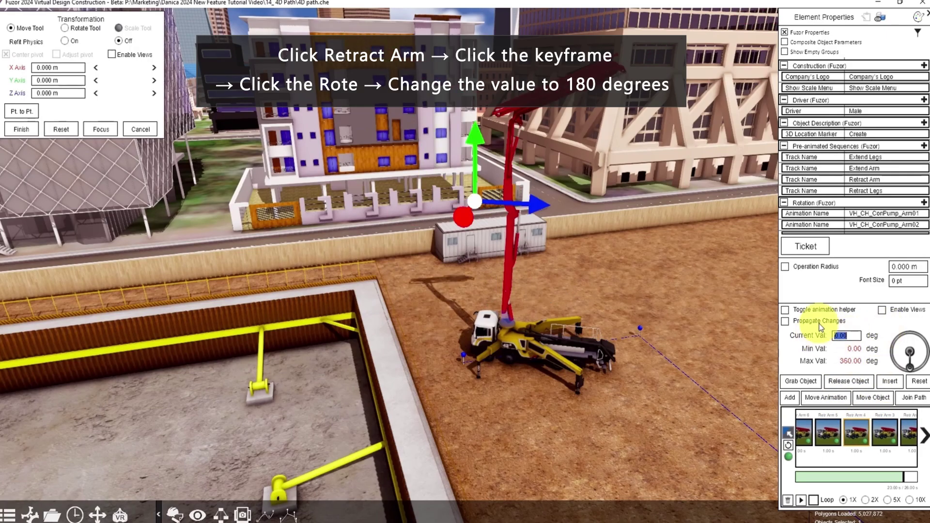
pyautogui.press('Return')
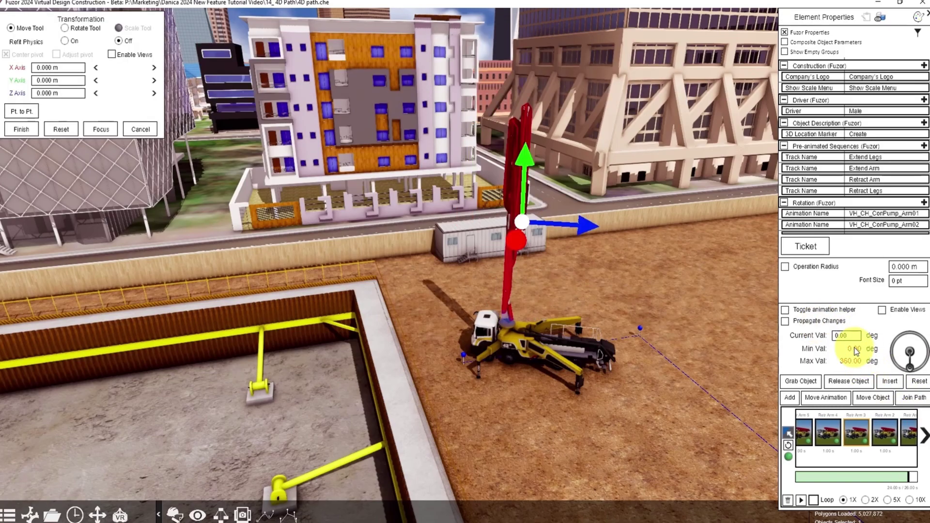
# - Insert a keyframe after Retr Arm 4 with rotation set to 0 degrees
pyautogui.click(889, 382)
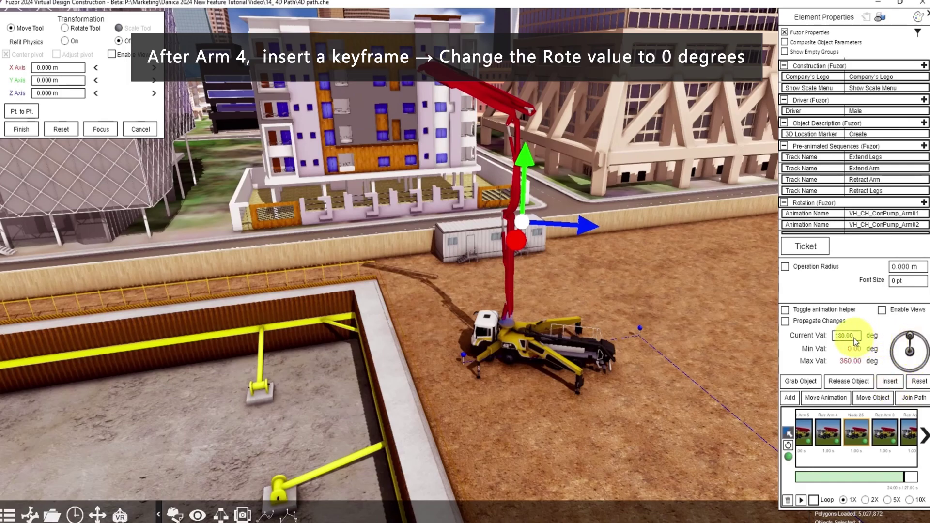
pyautogui.moveTo(854, 340); pyautogui.dragTo(828, 340)
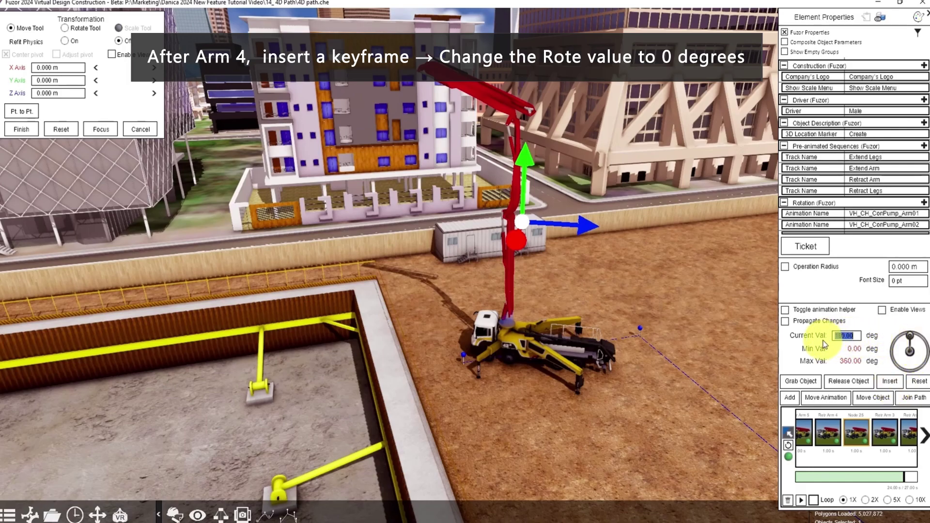
pyautogui.press('Return')
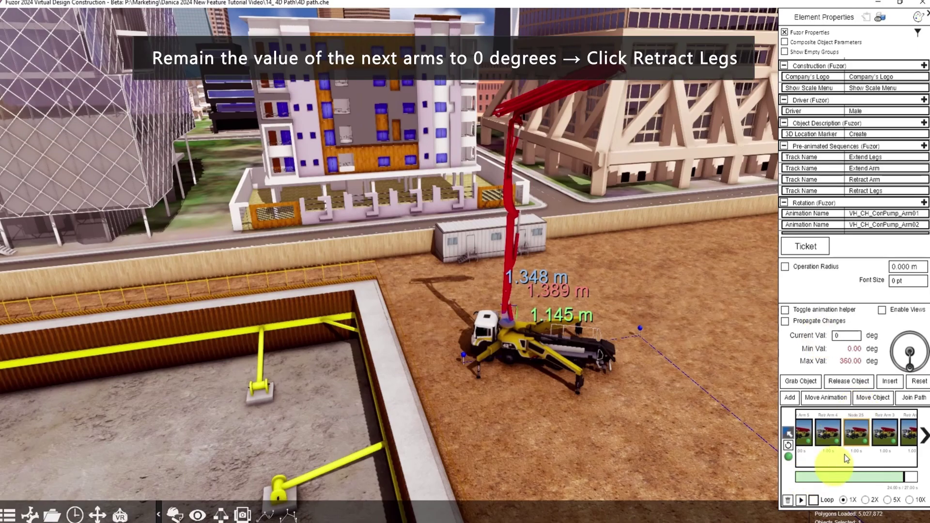
# - Preview the boom folding, then add the Retract Legs sequence and play it
pyautogui.click(832, 426)
pyautogui.click(803, 498)
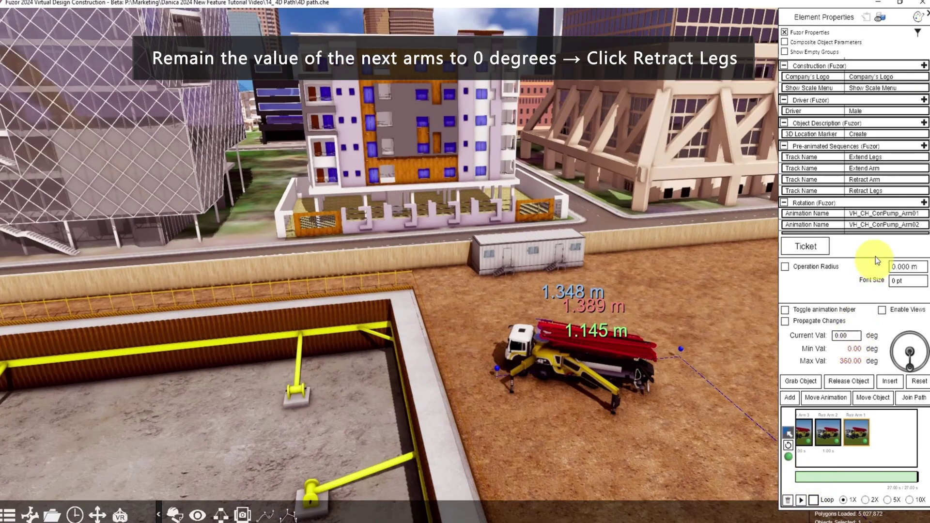
pyautogui.click(878, 192)
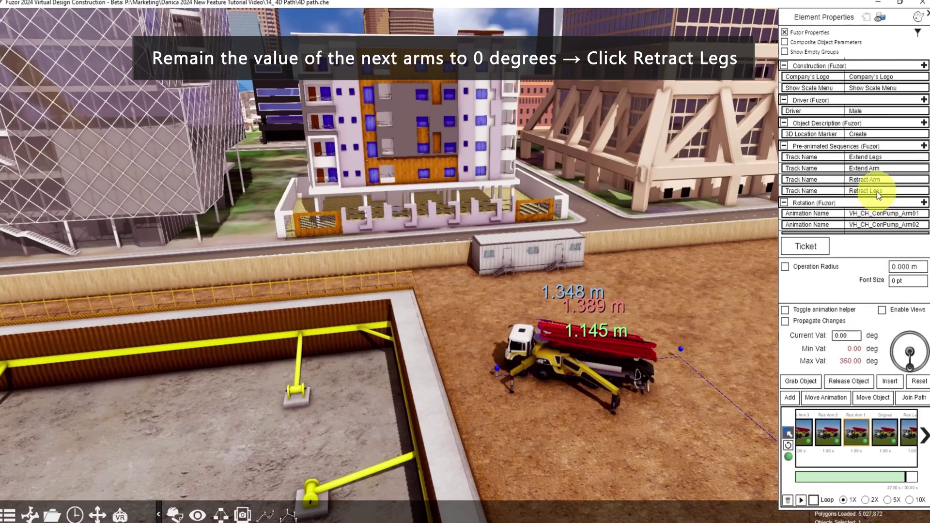
pyautogui.click(800, 500)
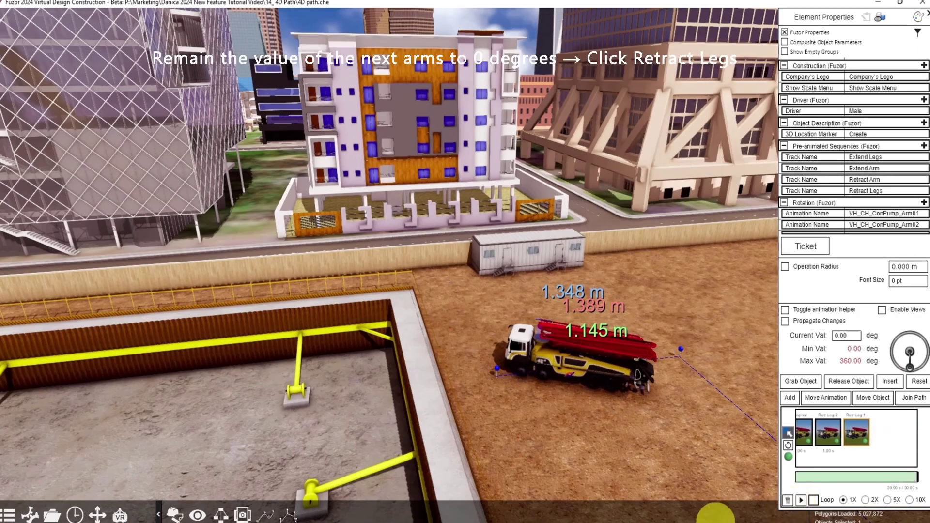
# - Add a child node to the truck's path across the open ground of the lot
pyautogui.press('d')
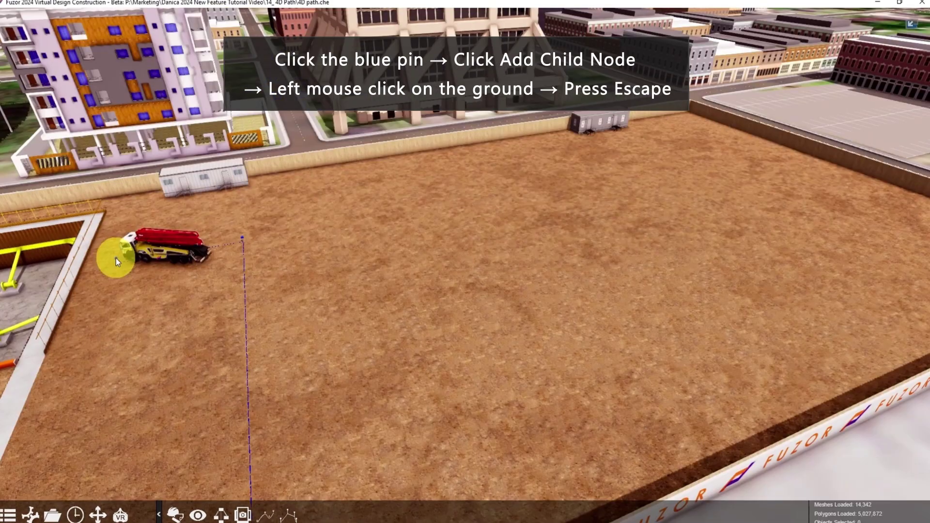
pyautogui.click(115, 257)
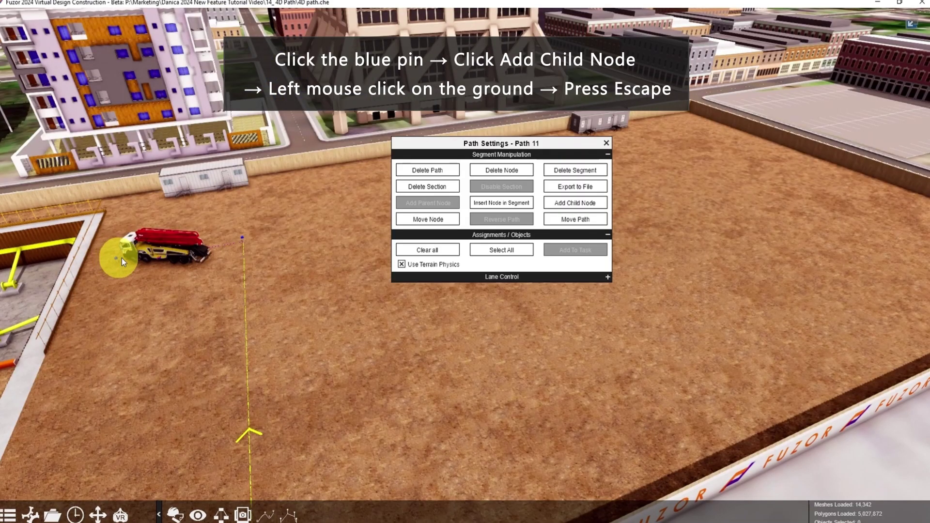
pyautogui.click(575, 203)
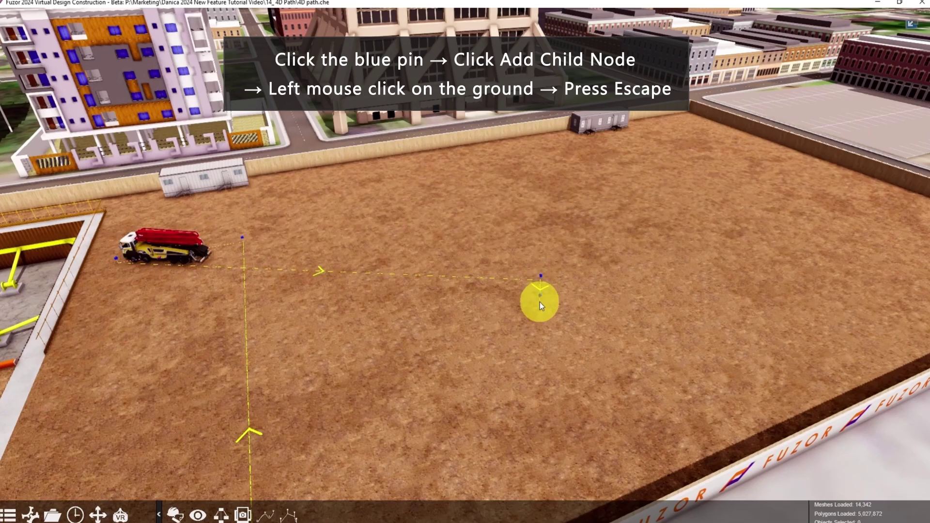
pyautogui.press('Escape')
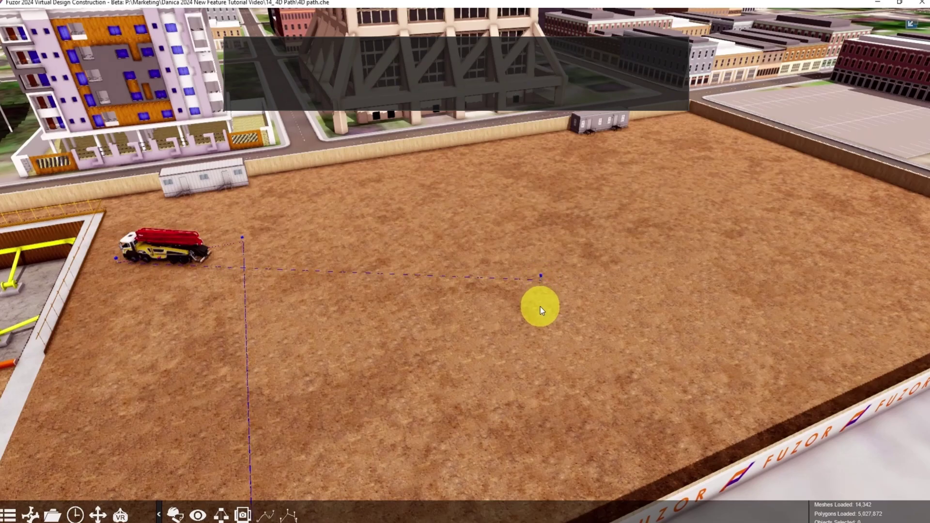
# - Join the pump truck to the new branch's end node and preview its drive
pyautogui.click(170, 248)
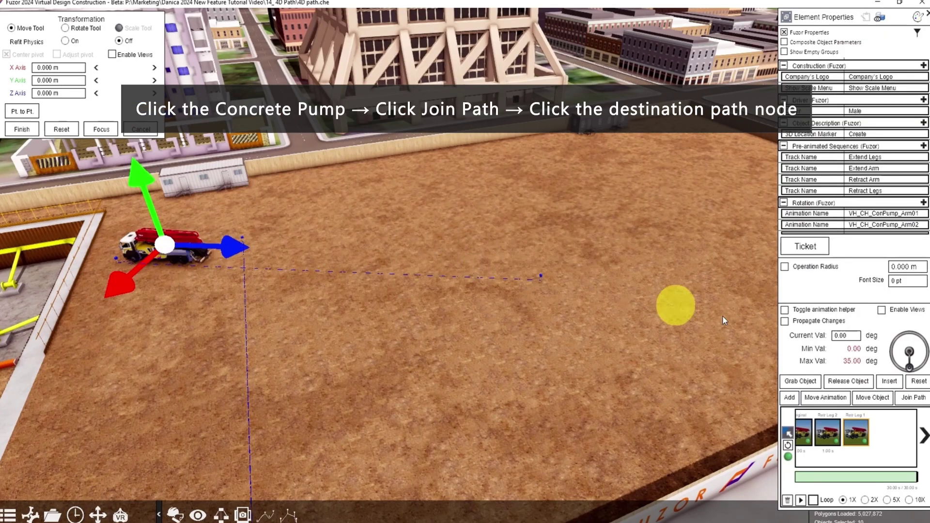
pyautogui.click(910, 399)
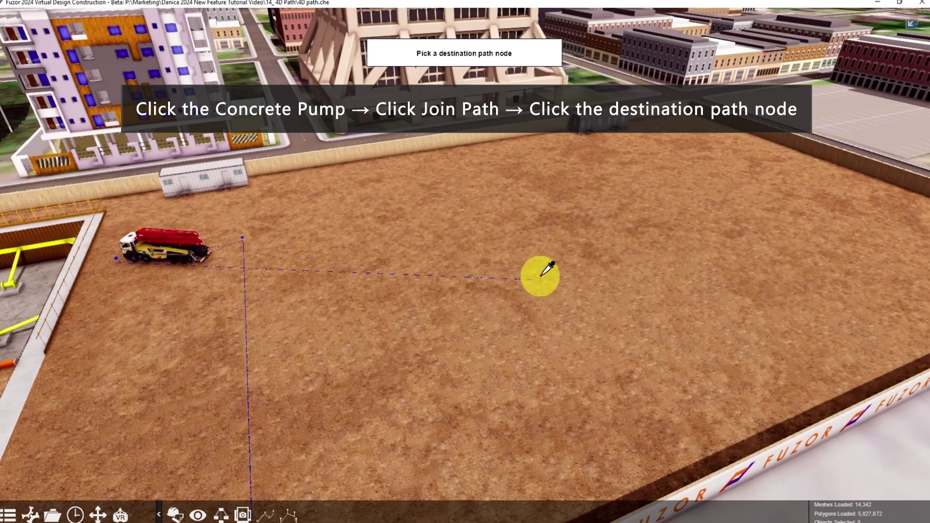
pyautogui.click(547, 270)
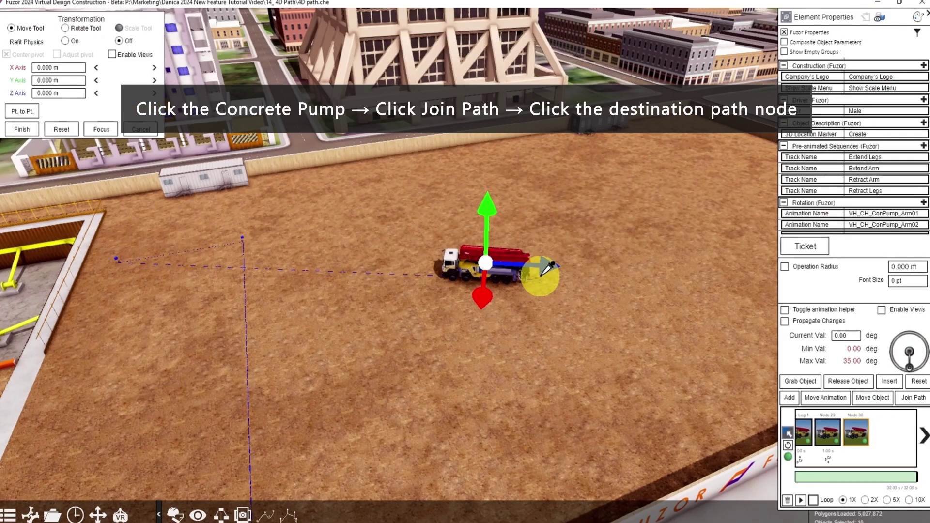
pyautogui.click(812, 429)
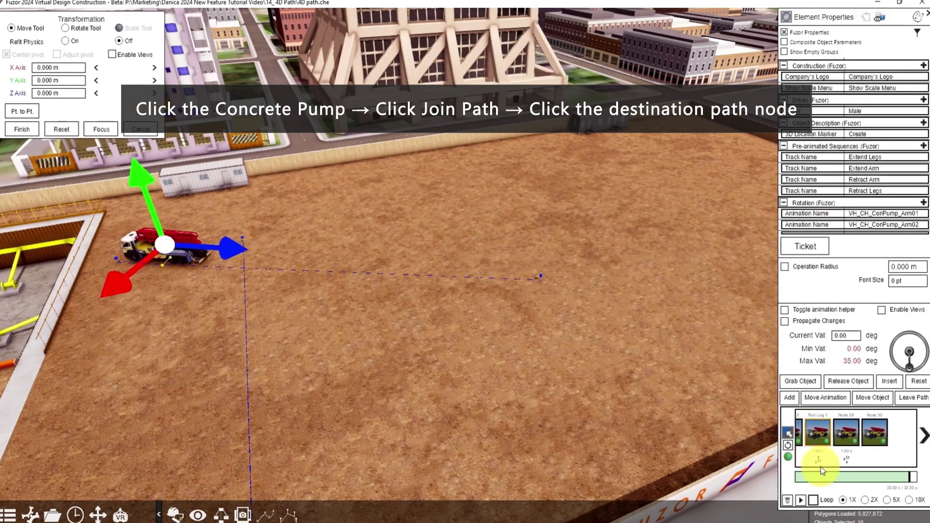
pyautogui.click(801, 501)
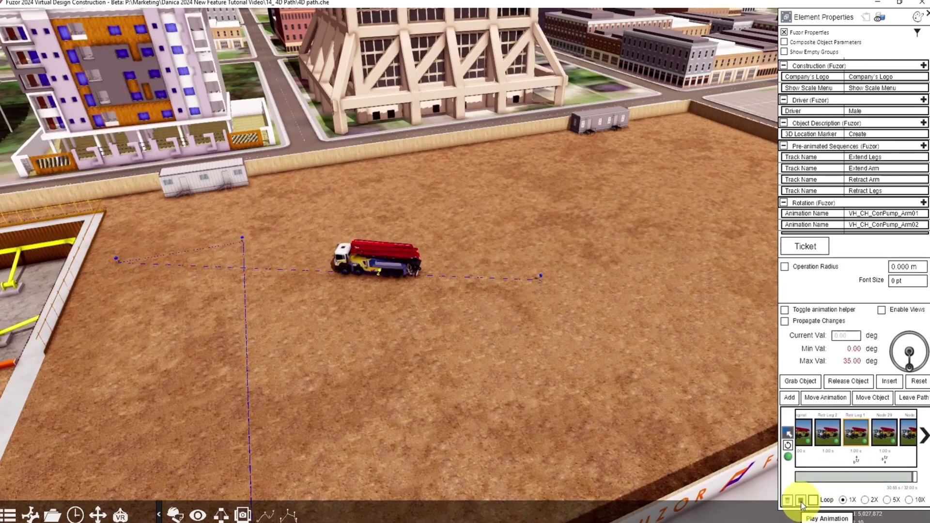
pyautogui.click(822, 450)
pyautogui.click(804, 430)
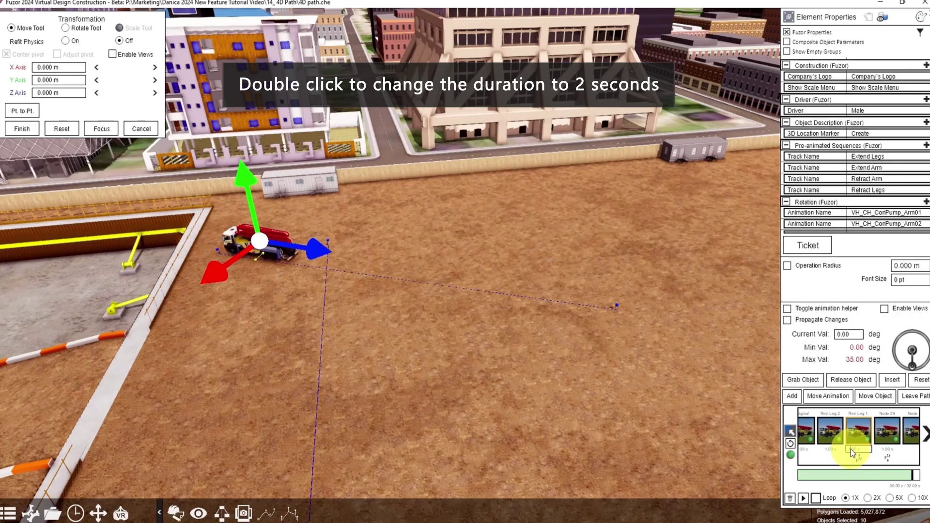
# - Set the Retr Leg 1 duration to 2 seconds and replay the animation
pyautogui.write('2')
pyautogui.press('Return')
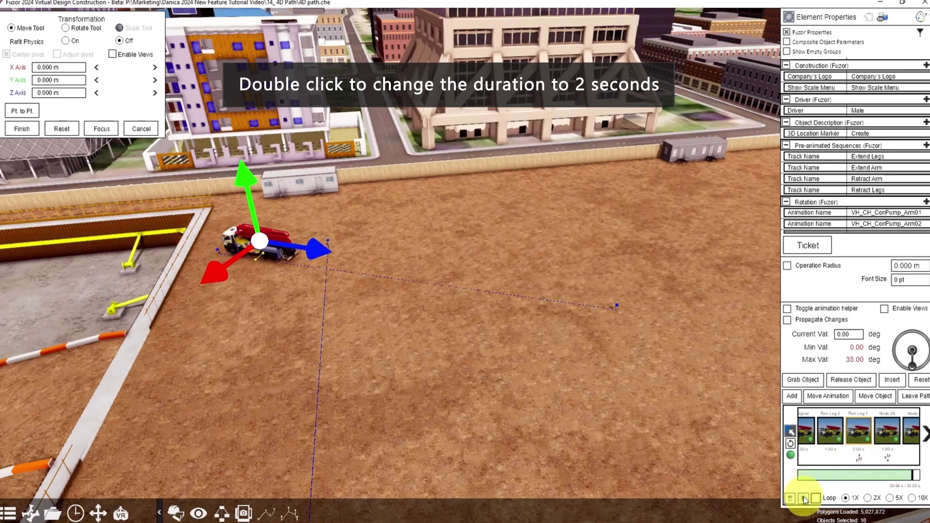
pyautogui.click(803, 500)
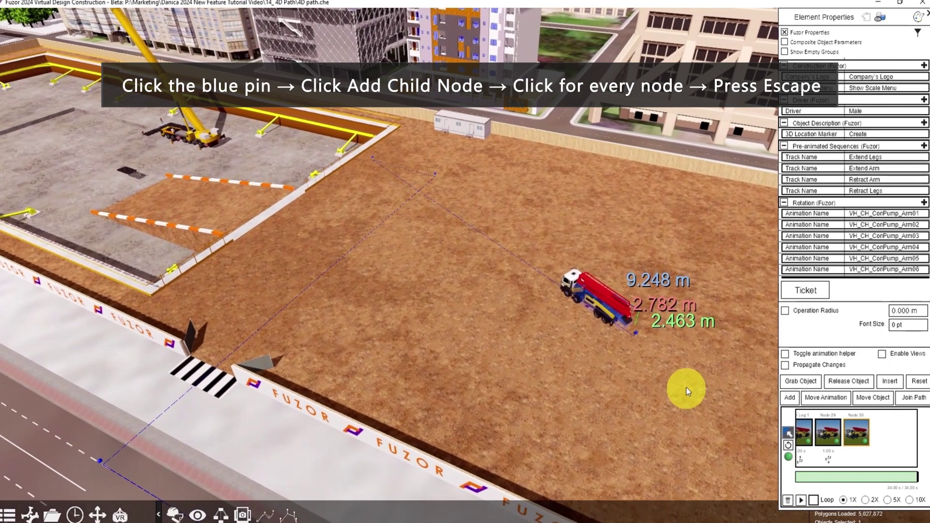
# - Start a new child branch from the truck's blue path pin
pyautogui.click(639, 333)
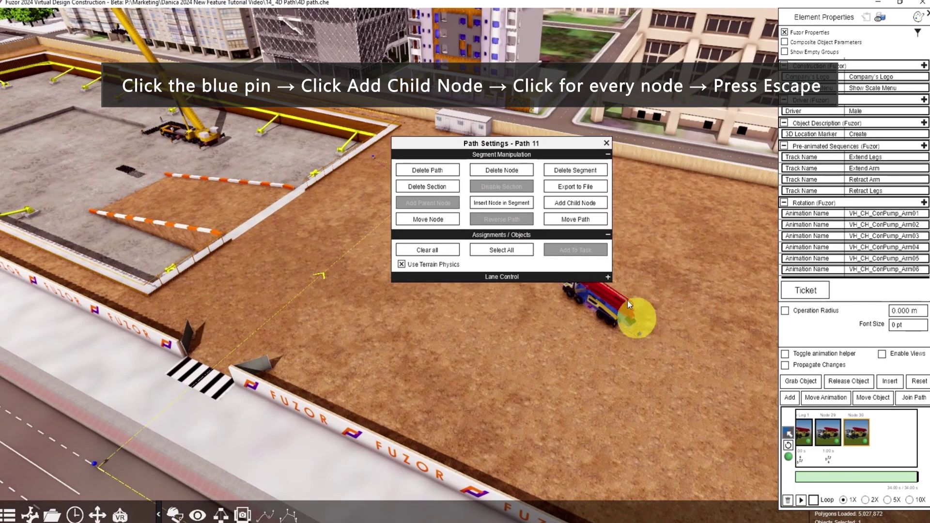
pyautogui.click(584, 204)
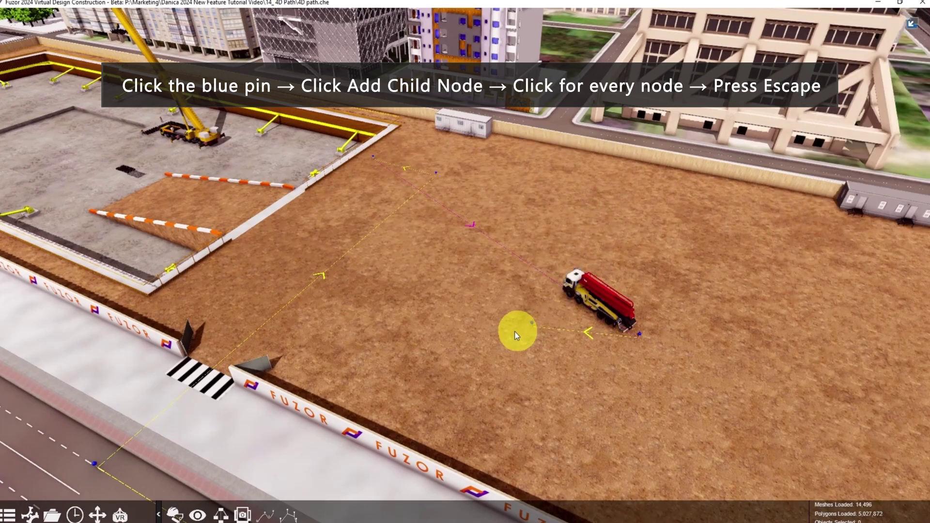
pyautogui.press('Escape')
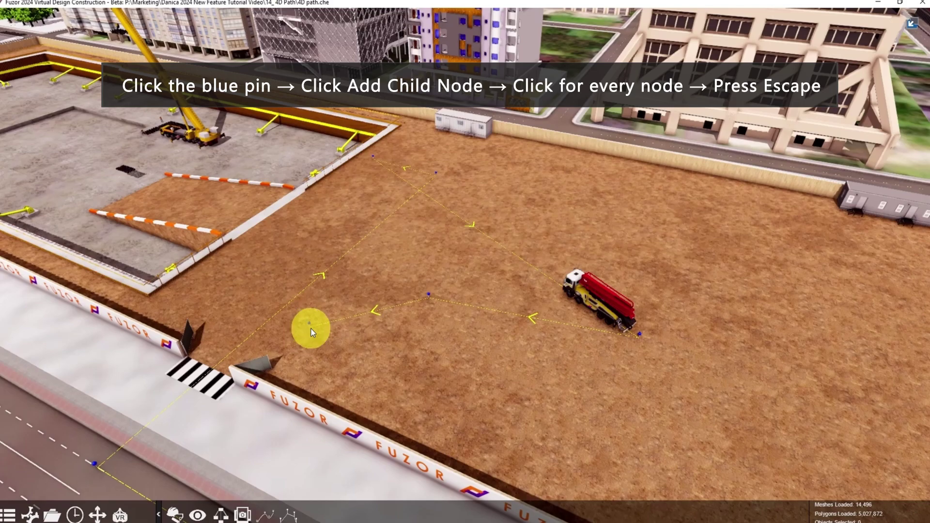
# - Place path nodes on the gate crosswalk, just outside the gate, and further along the road
pyautogui.click(191, 372)
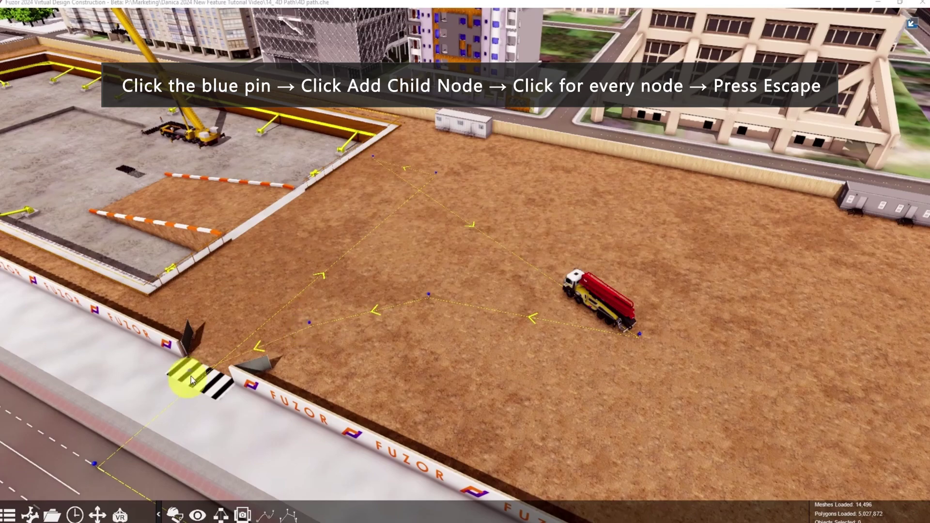
pyautogui.click(71, 420)
pyautogui.moveTo(70, 420); pyautogui.dragTo(313, 414, button='middle')
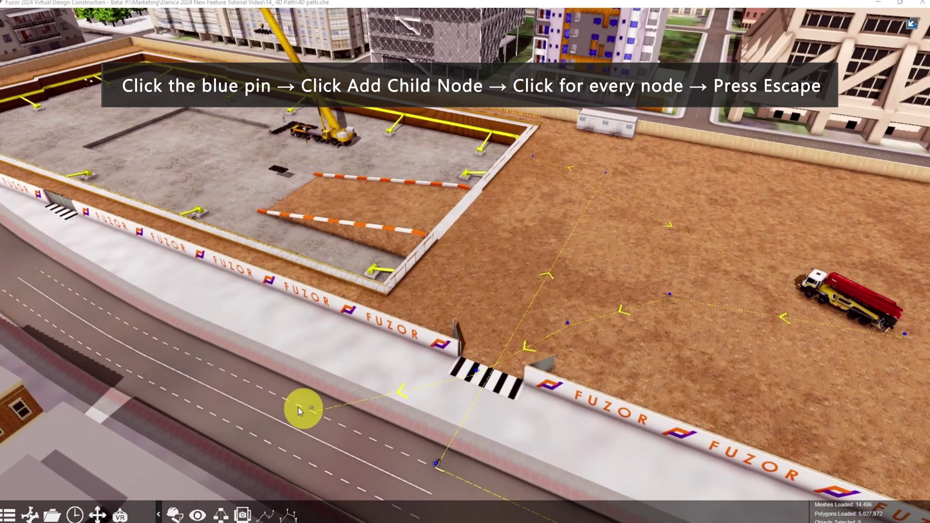
pyautogui.click(125, 322)
pyautogui.rightClick(140, 363)
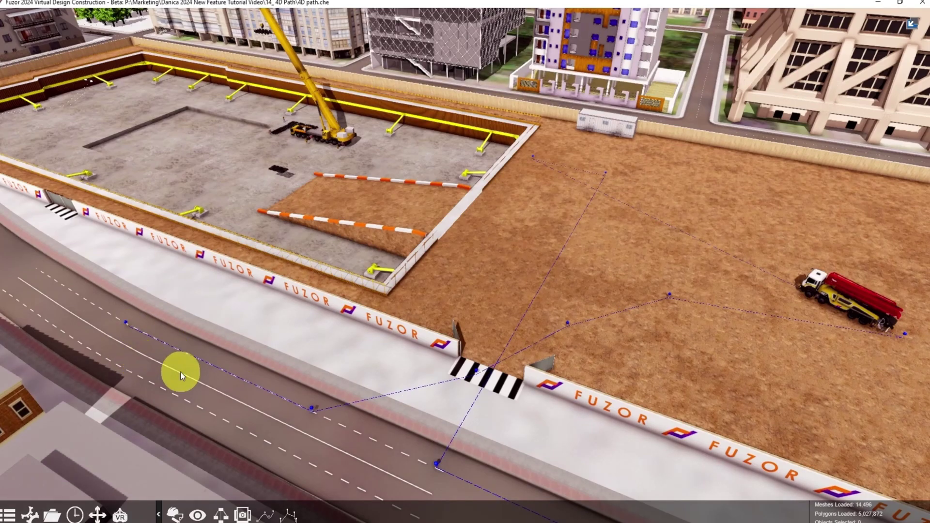
pyautogui.scroll(-3, 837, 344)
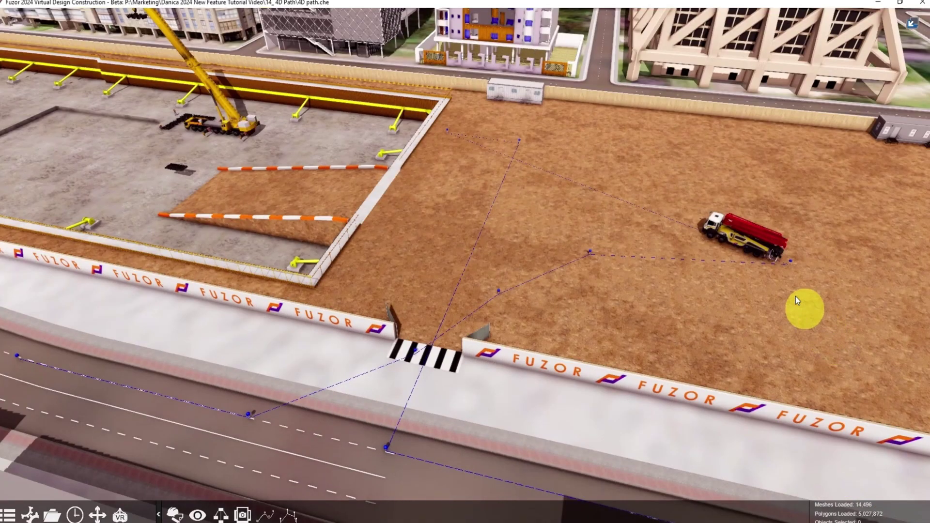
pyautogui.click(737, 234)
# - Join the pump to the new road path, giving Node 30 a 4-second duration
pyautogui.click(913, 402)
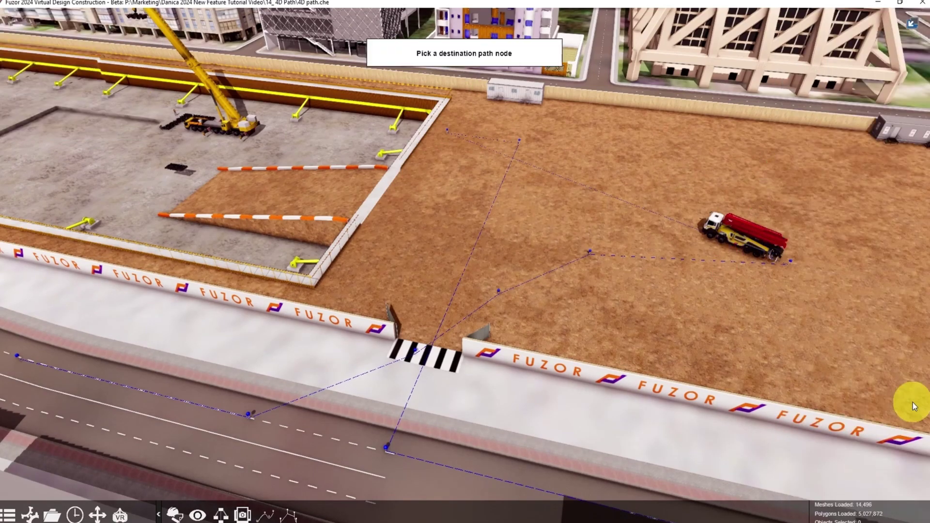
pyautogui.scroll(3, 270, 307)
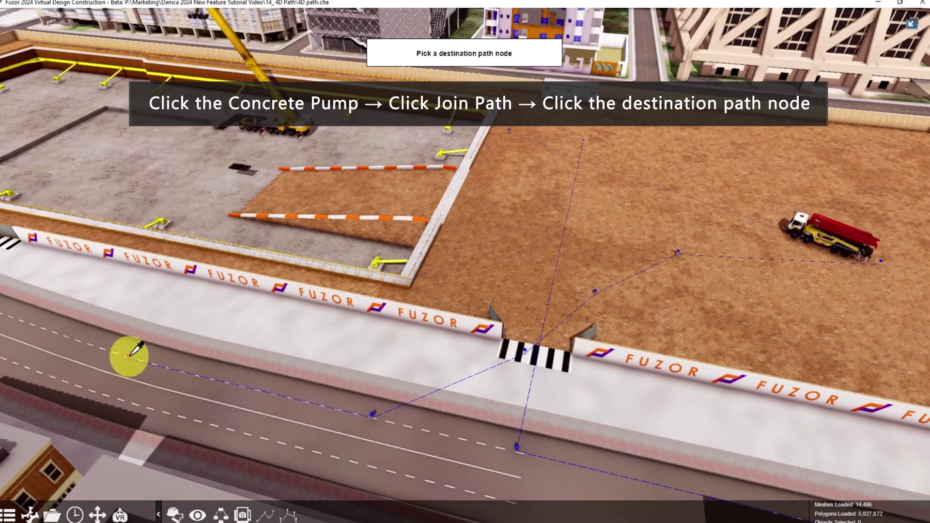
pyautogui.click(129, 356)
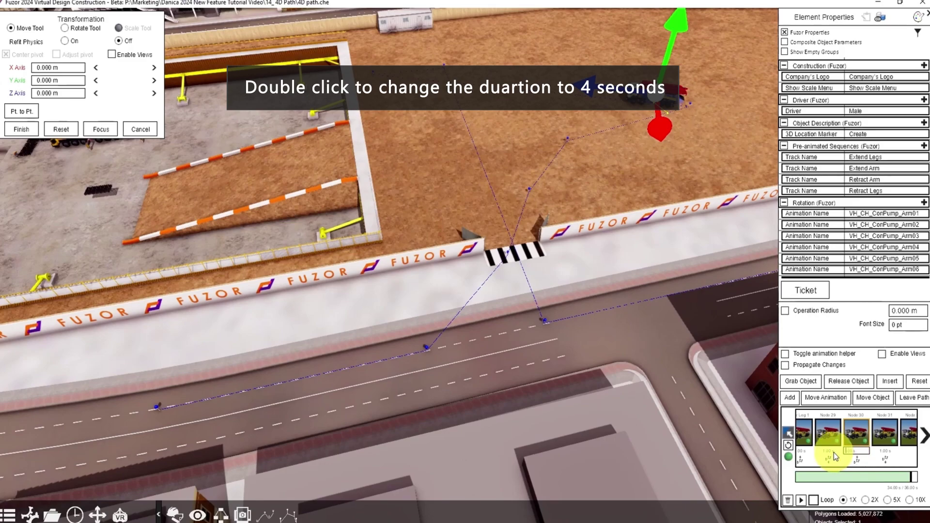
pyautogui.click(826, 434)
# - Play the animation to watch the pump drive out the gate, then replay it from the start
pyautogui.click(801, 500)
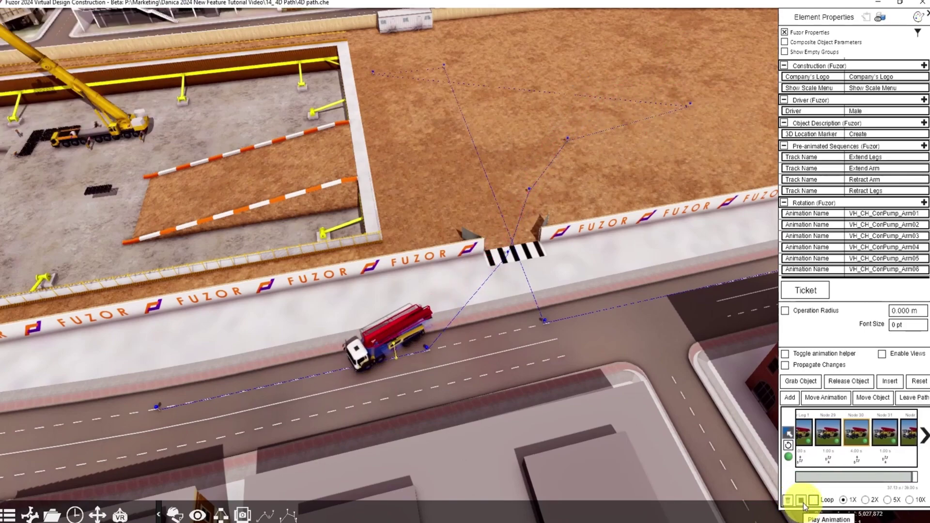
pyautogui.click(803, 501)
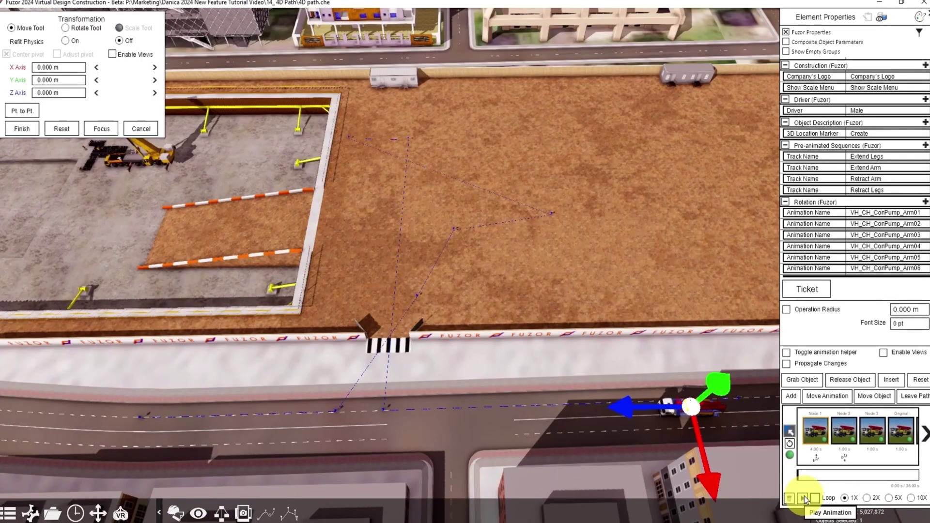
pyautogui.click(803, 499)
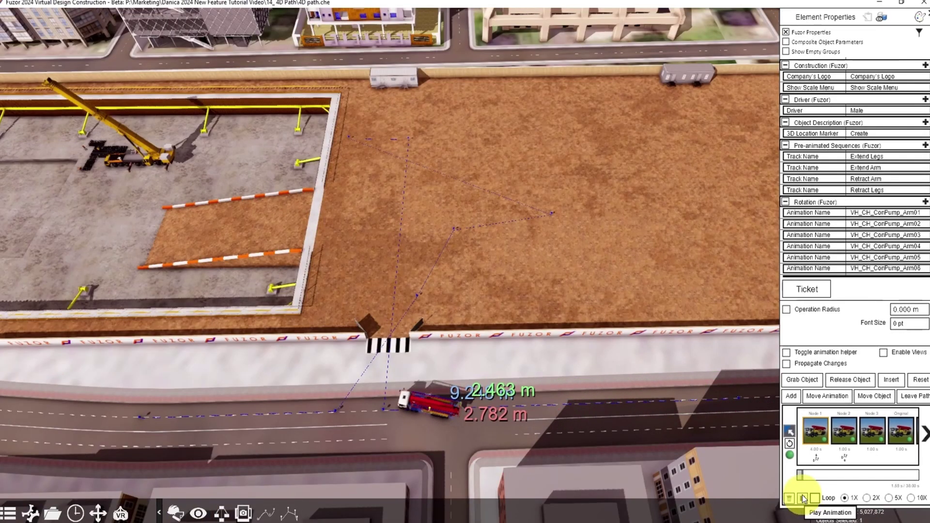